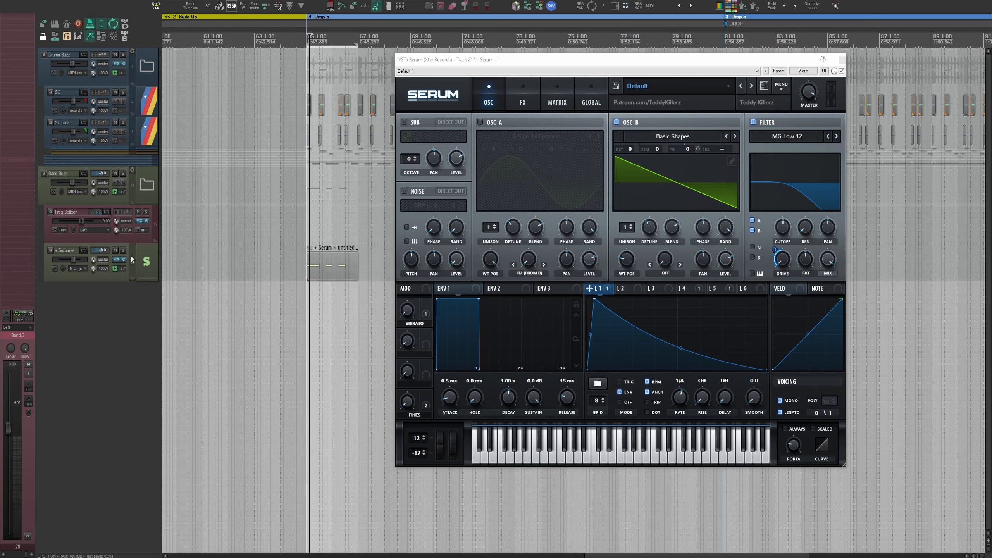
Select the Serum track and check its track grouping settings.
{"action": "left_click", "coordinate": [84, 251]}
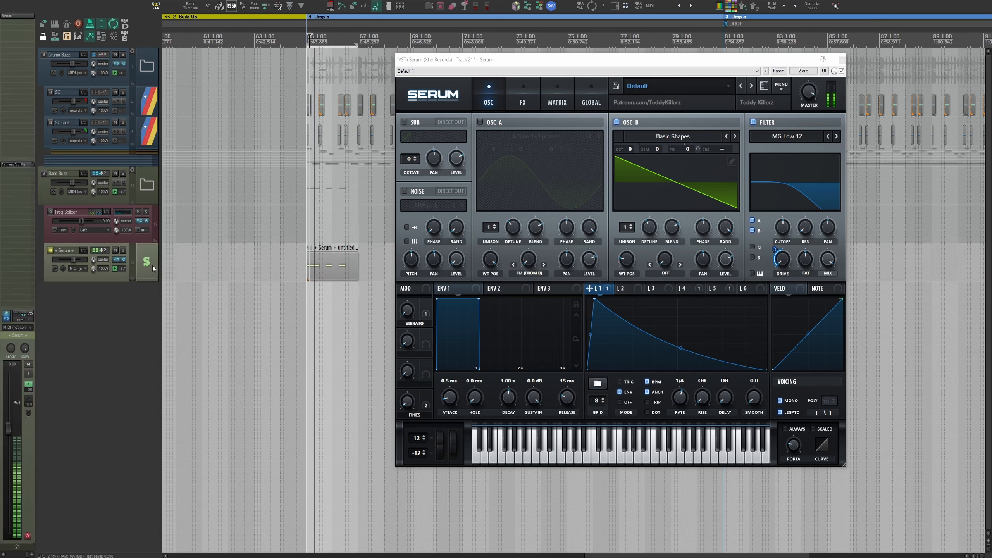
{"action": "key", "text": "shift+g"}
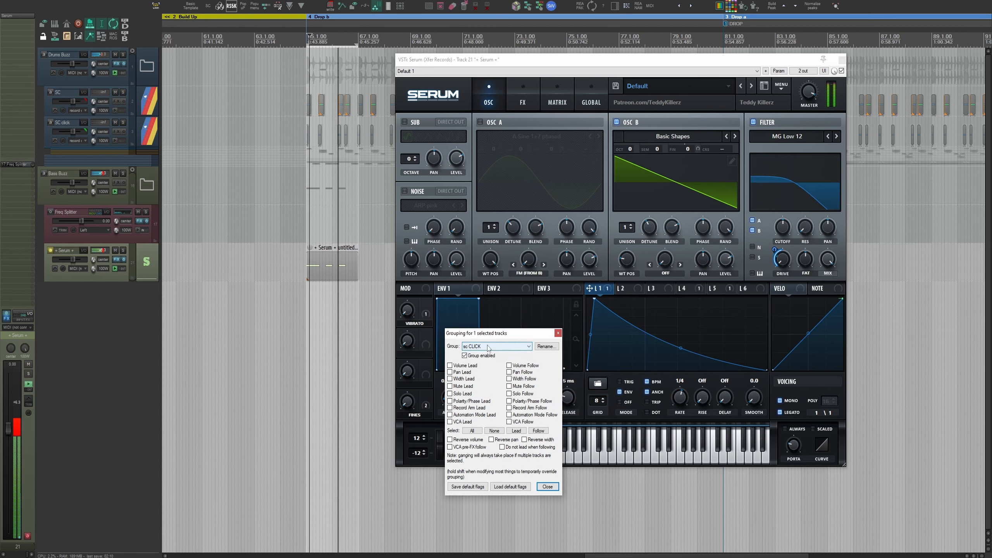
{"action": "key", "text": "Escape"}
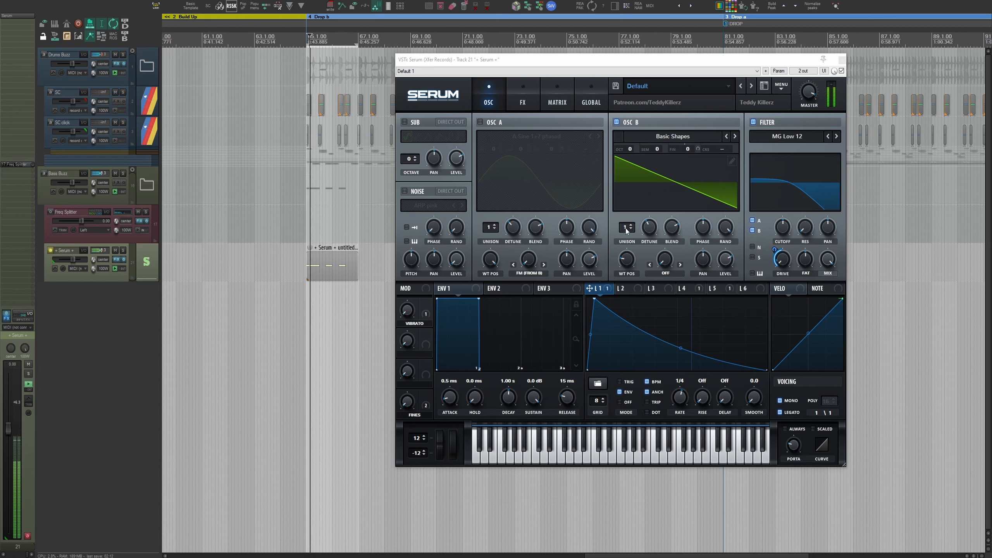
Turn on Serum's compressor effect in multiband mode and solo the Serum track.
{"action": "left_click", "coordinate": [525, 94]}
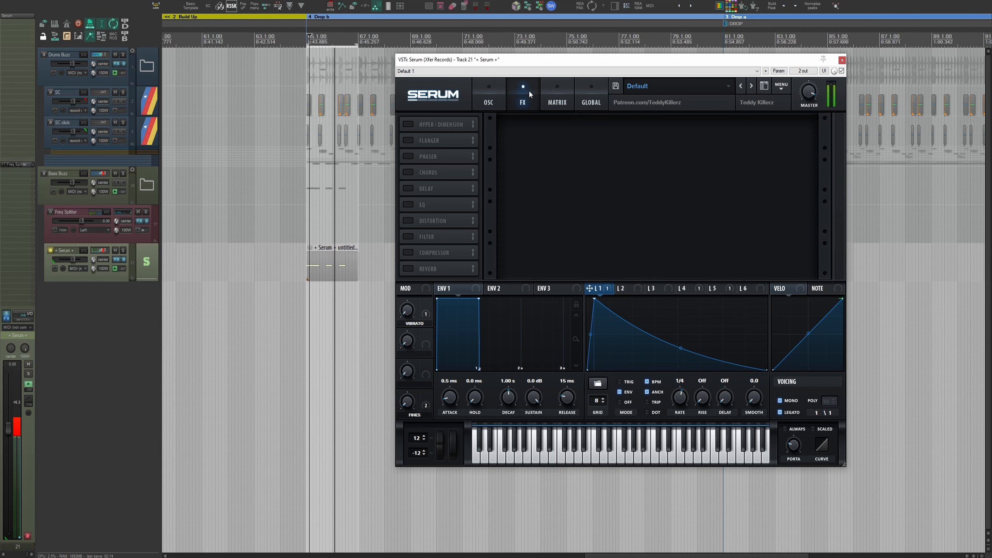
{"action": "left_click", "coordinate": [410, 252]}
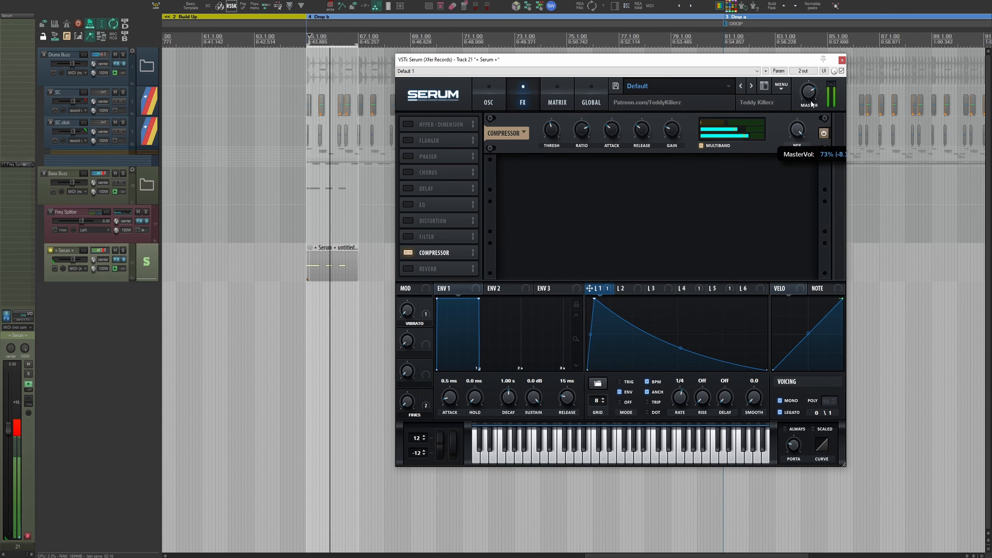
{"action": "left_click", "coordinate": [123, 250]}
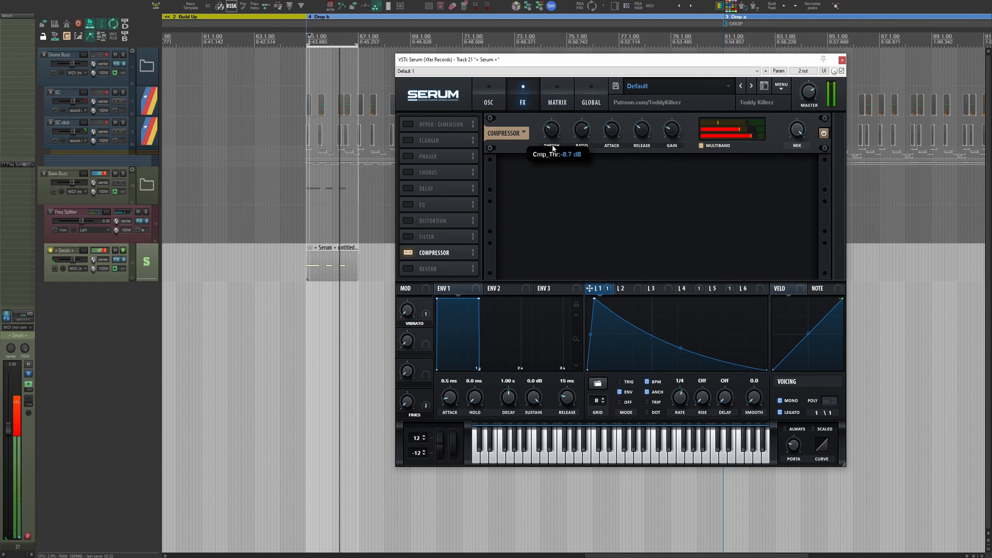
Load the TK Spectral 1 wavetable into oscillator B and modulate its wavetable position with LFO 2, setting the position to 72.
{"action": "left_click", "coordinate": [501, 101]}
{"action": "left_click", "coordinate": [660, 136]}
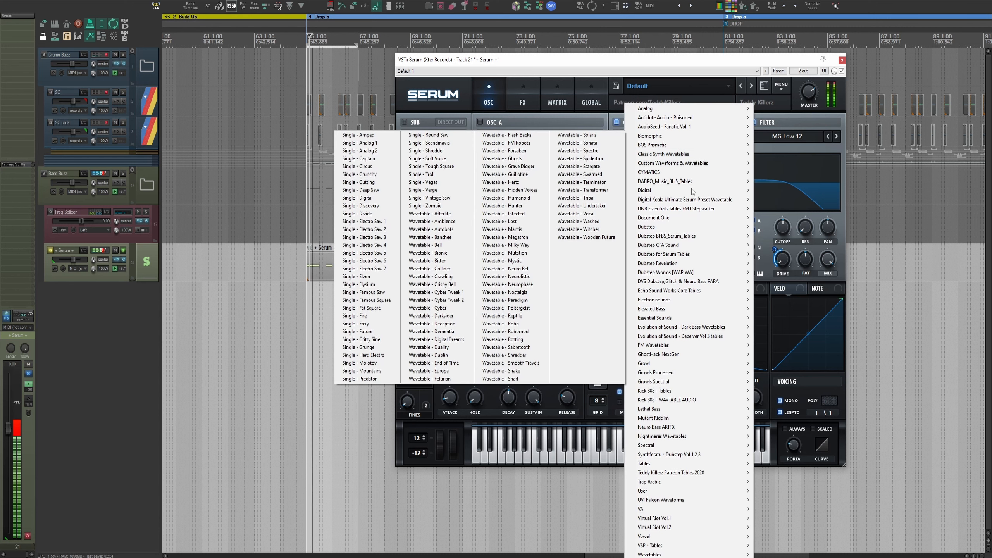
{"action": "mouse_move", "coordinate": [701, 471]}
{"action": "left_click", "coordinate": [798, 441]}
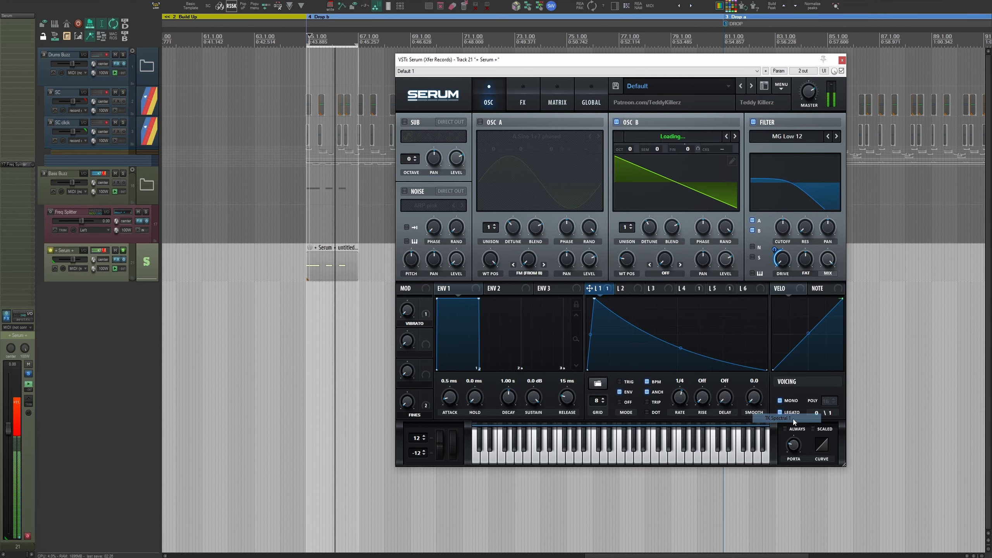
{"action": "left_click", "coordinate": [629, 289]}
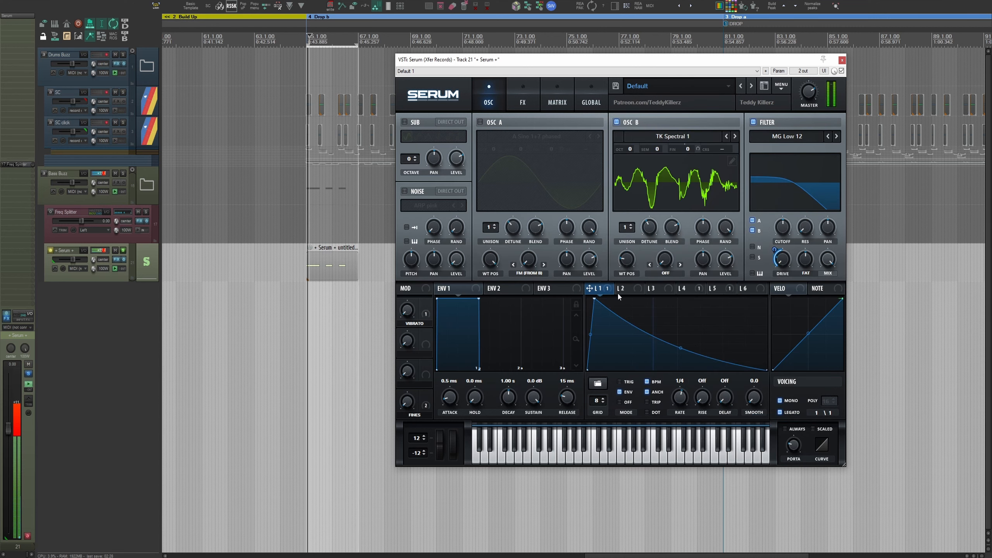
{"action": "left_click_drag", "start_coordinate": [629, 261], "coordinate": [627, 260]}
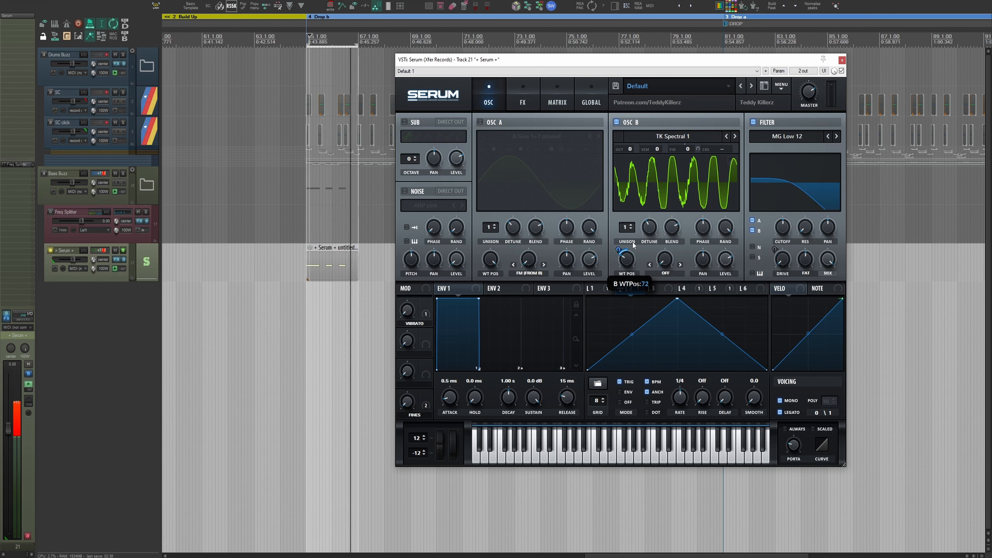
Remove all modulators from the filter drive and assign LFO 1 to the filter cutoff.
{"action": "left_click", "coordinate": [798, 140]}
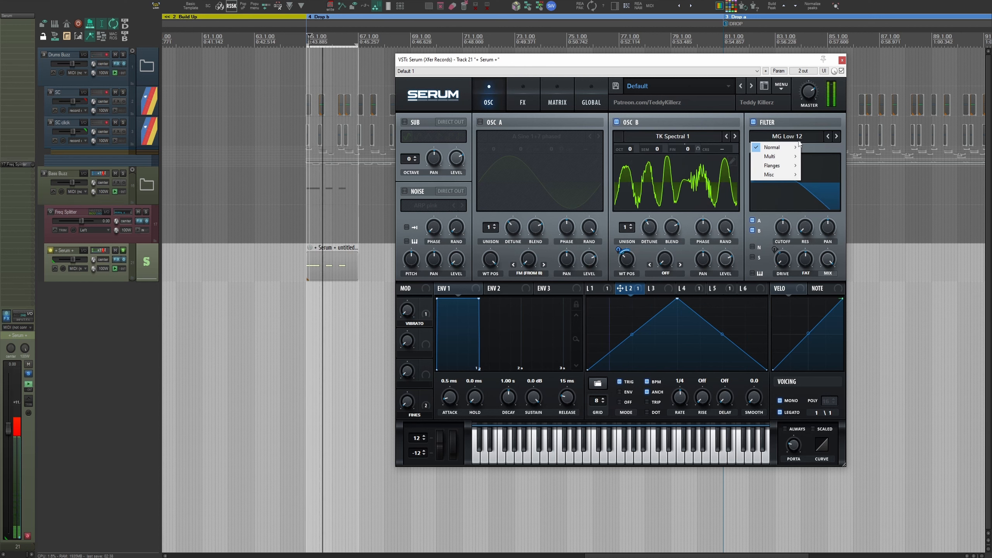
{"action": "mouse_move", "coordinate": [794, 148]}
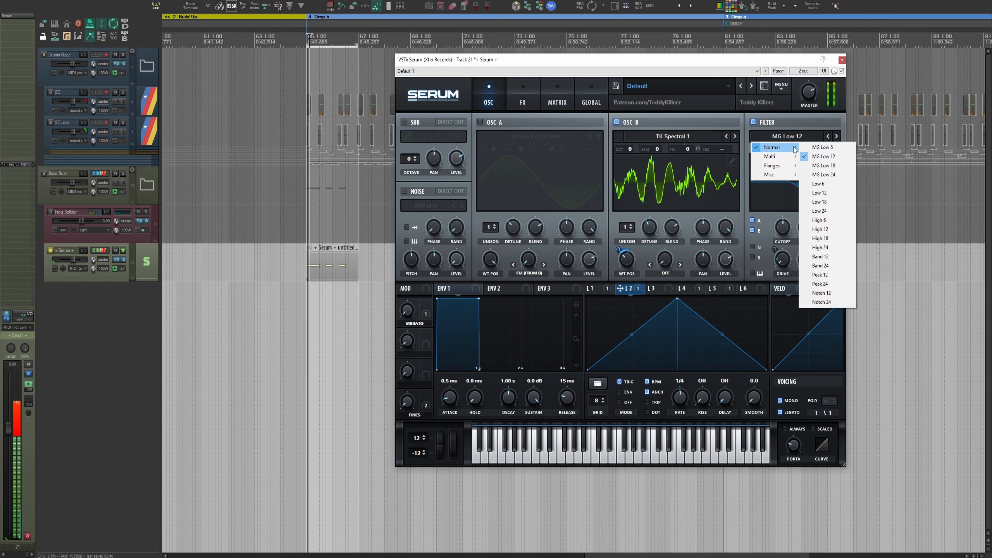
{"action": "left_click", "coordinate": [781, 231]}
{"action": "right_click", "coordinate": [778, 260]}
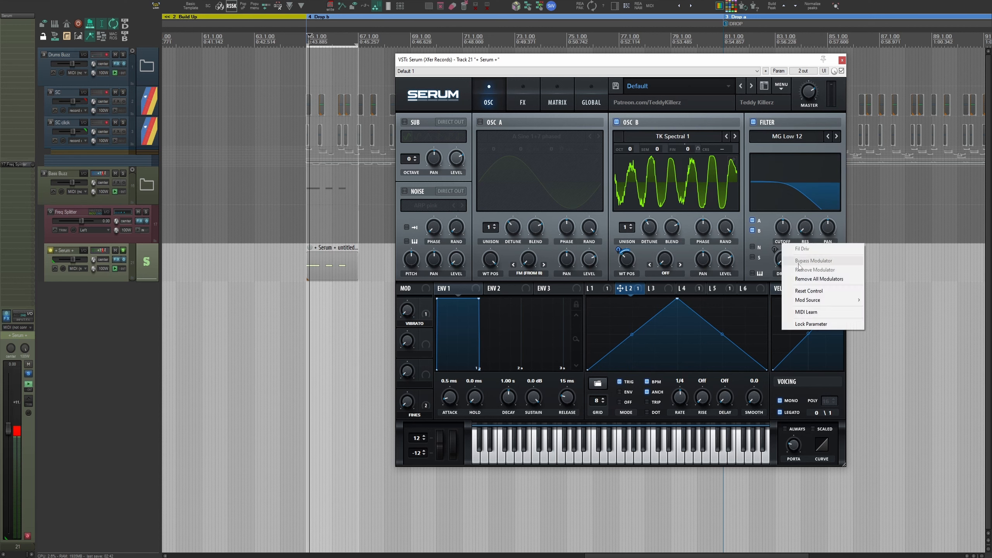
{"action": "left_click", "coordinate": [817, 279]}
{"action": "left_click_drag", "start_coordinate": [602, 294], "coordinate": [781, 229]}
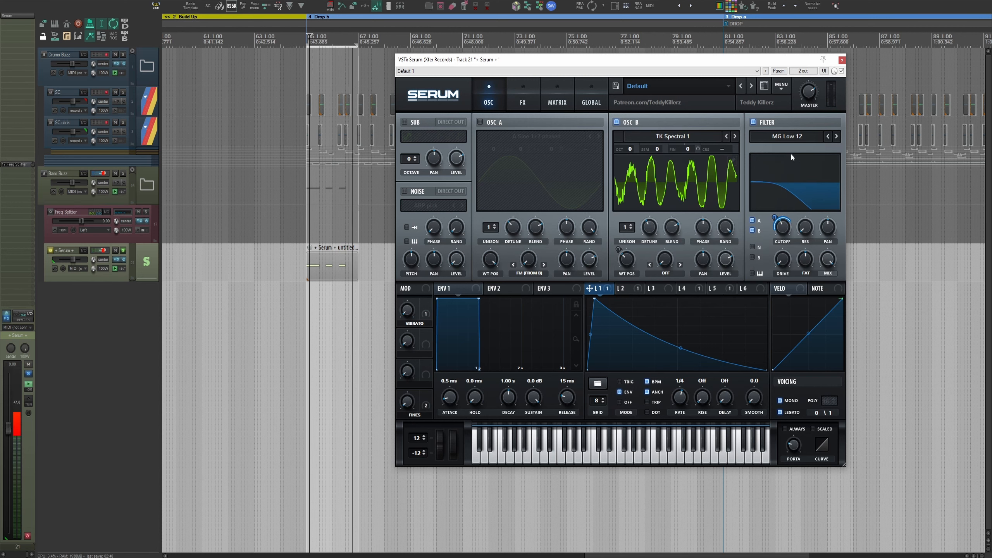
Change the filter type to Scream LP and adjust its resonance and scream amounts.
{"action": "left_click", "coordinate": [785, 136]}
{"action": "mouse_move", "coordinate": [771, 175]}
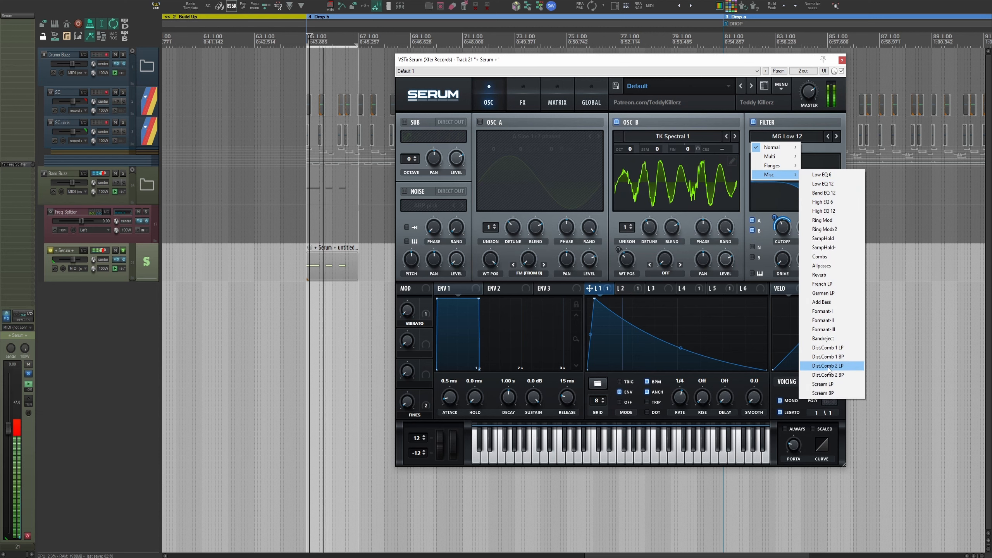
{"action": "left_click", "coordinate": [823, 384]}
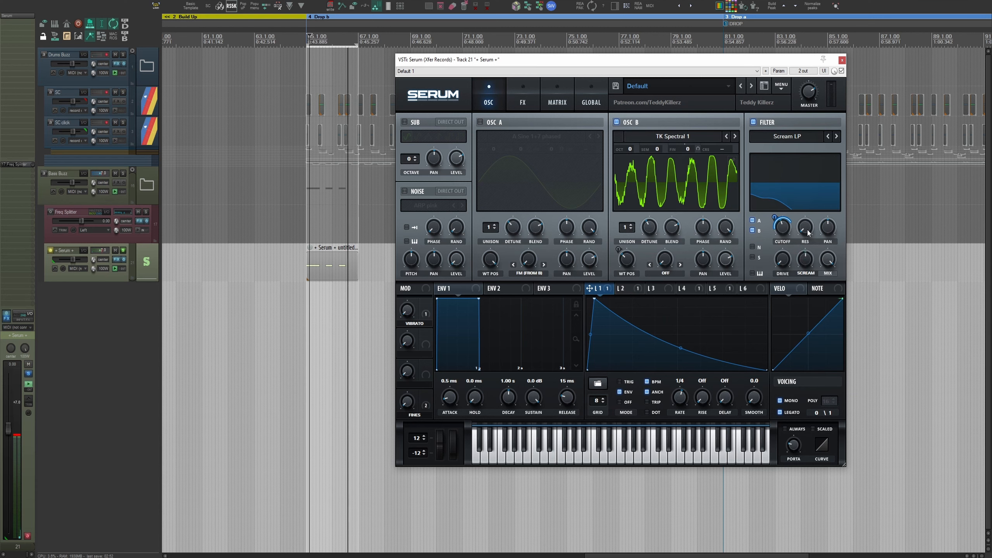
{"action": "left_click_drag", "start_coordinate": [807, 233], "coordinate": [811, 200]}
{"action": "left_click_drag", "start_coordinate": [811, 235], "coordinate": [806, 258]}
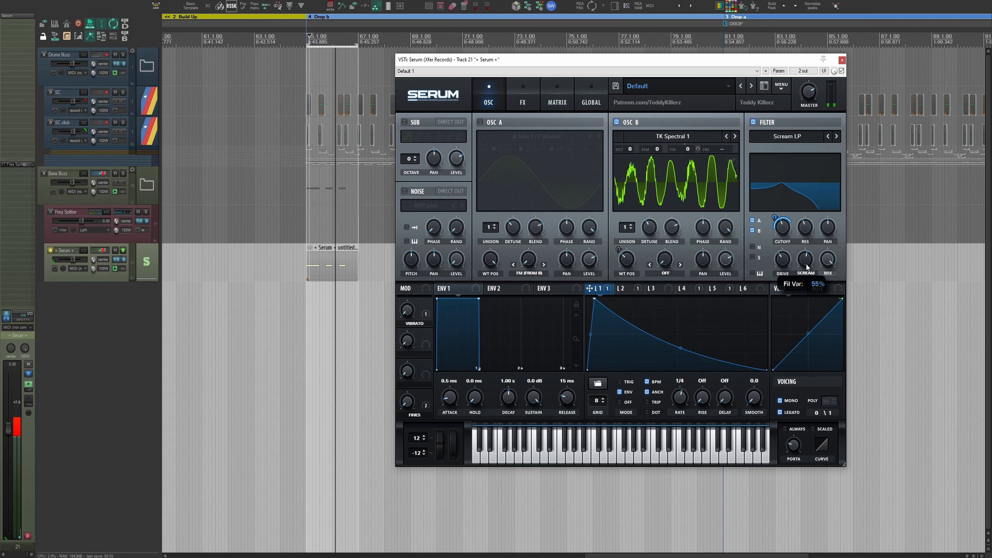
{"action": "mouse_move", "coordinate": [804, 276]}
{"action": "left_mouse_down"}
{"action": "mouse_move", "coordinate": [803, 305]}
{"action": "mouse_move", "coordinate": [810, 269]}
{"action": "left_mouse_up"}
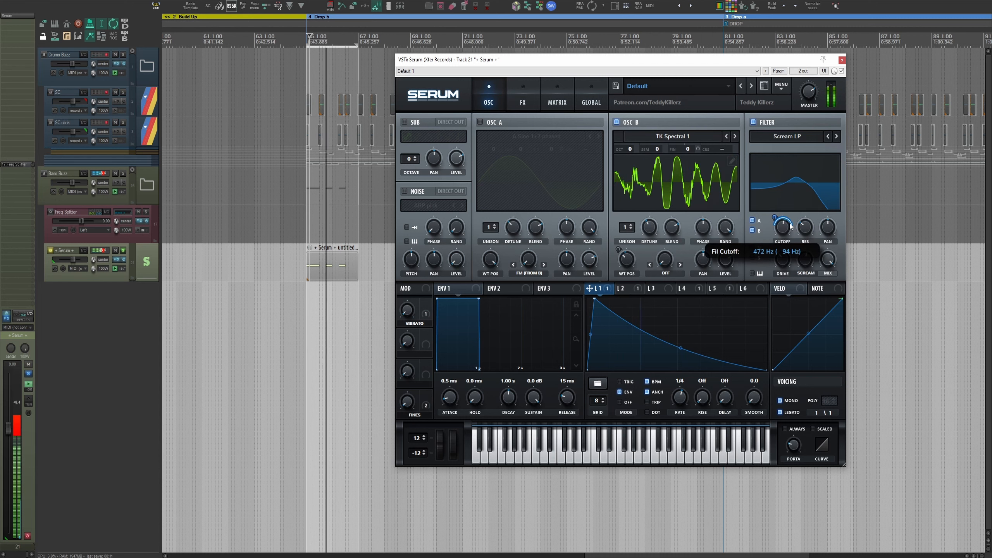
Turn on oscillator A and bend LFO 1's descending curve upward into a convex shape.
{"action": "left_click", "coordinate": [528, 103]}
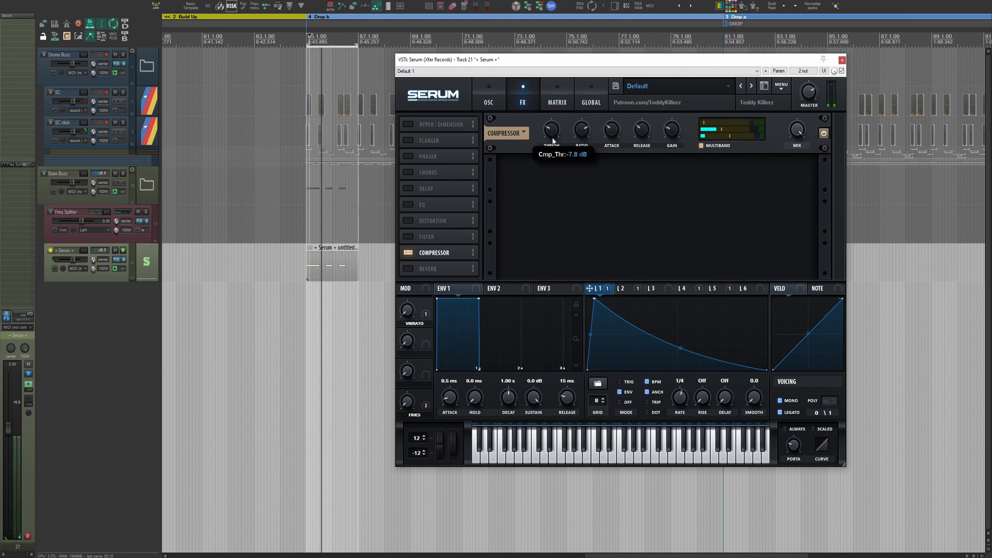
{"action": "left_click", "coordinate": [495, 93]}
{"action": "left_click", "coordinate": [514, 125]}
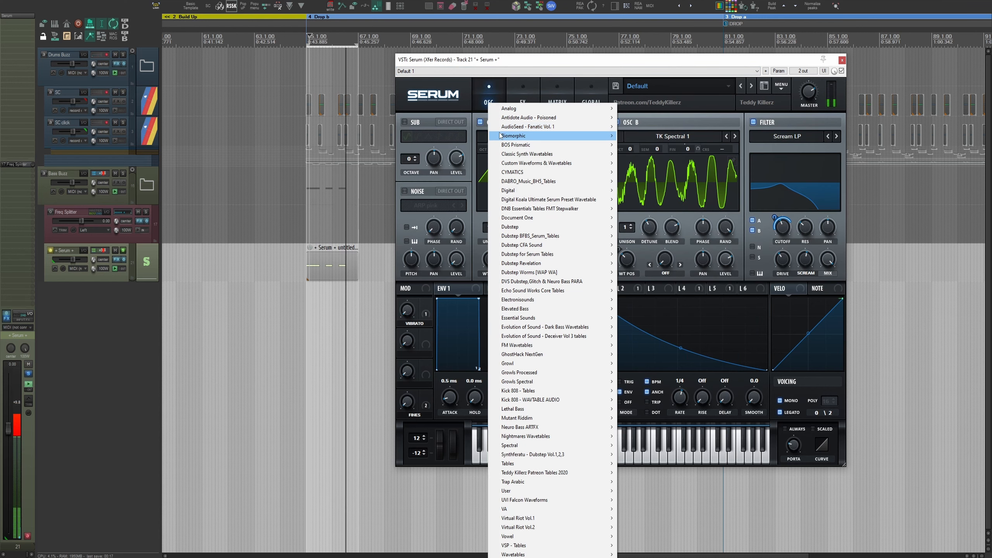
{"action": "left_click", "coordinate": [500, 59]}
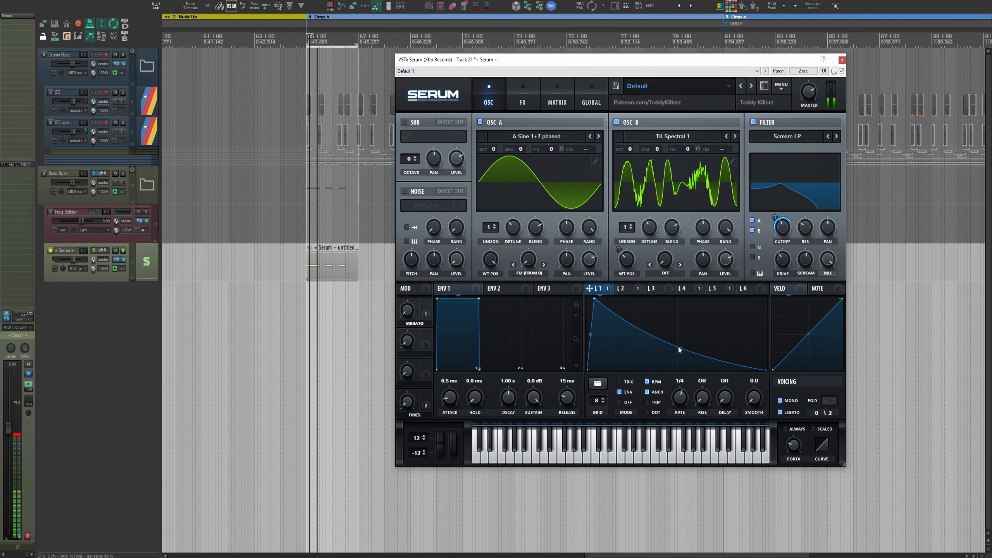
{"action": "left_click_drag", "start_coordinate": [679, 349], "coordinate": [683, 333]}
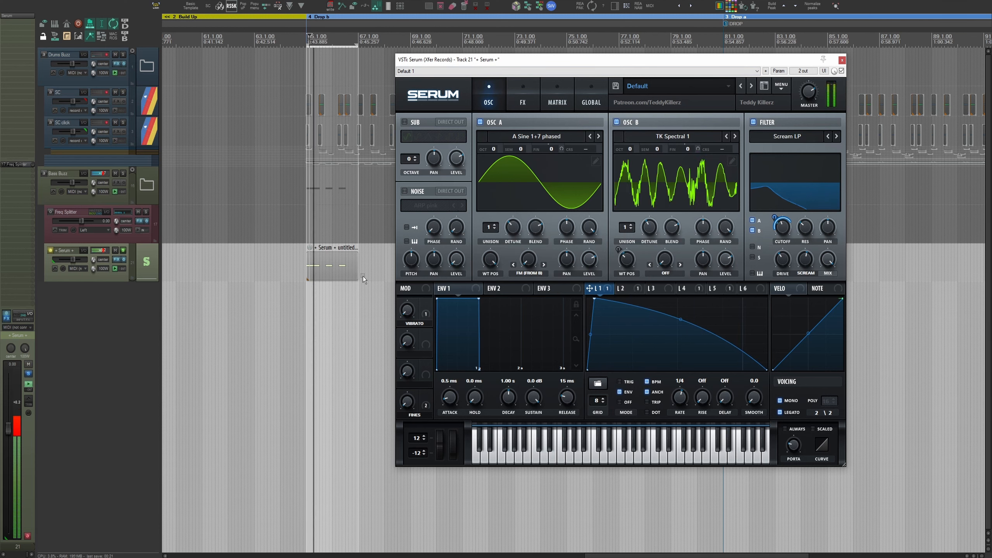
In the Serum MIDI item, delete the later notes and lengthen the first note to nearly one and a half bars.
{"action": "double_click", "coordinate": [337, 270]}
{"action": "left_click_drag", "start_coordinate": [699, 257], "coordinate": [823, 201]}
{"action": "key", "text": "Delete"}
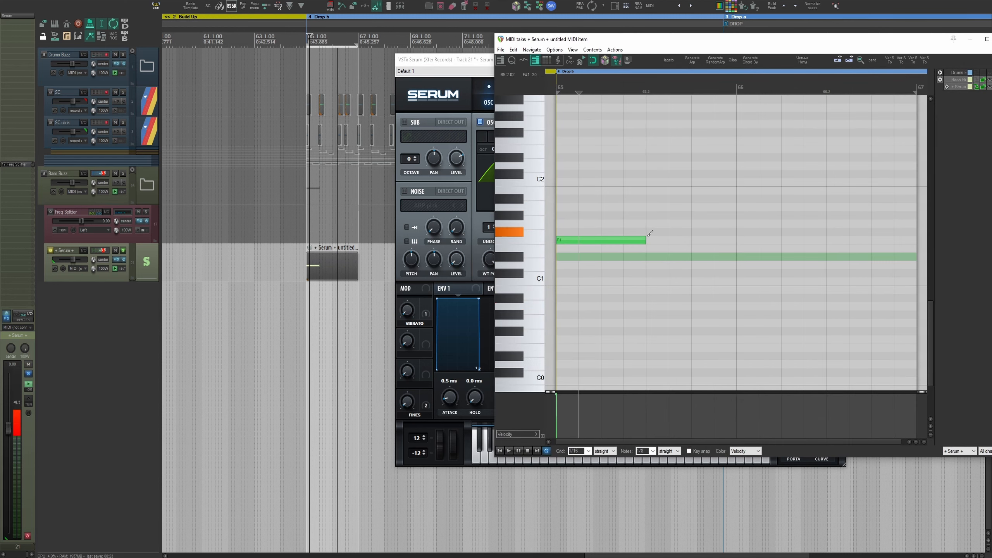
{"action": "left_click_drag", "start_coordinate": [645, 240], "coordinate": [814, 250]}
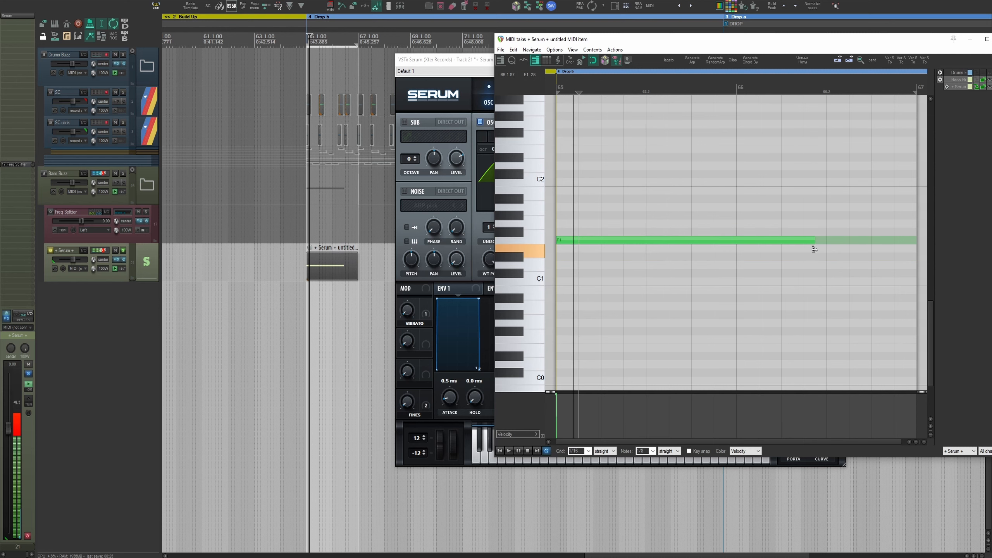
{"action": "key", "text": "Escape"}
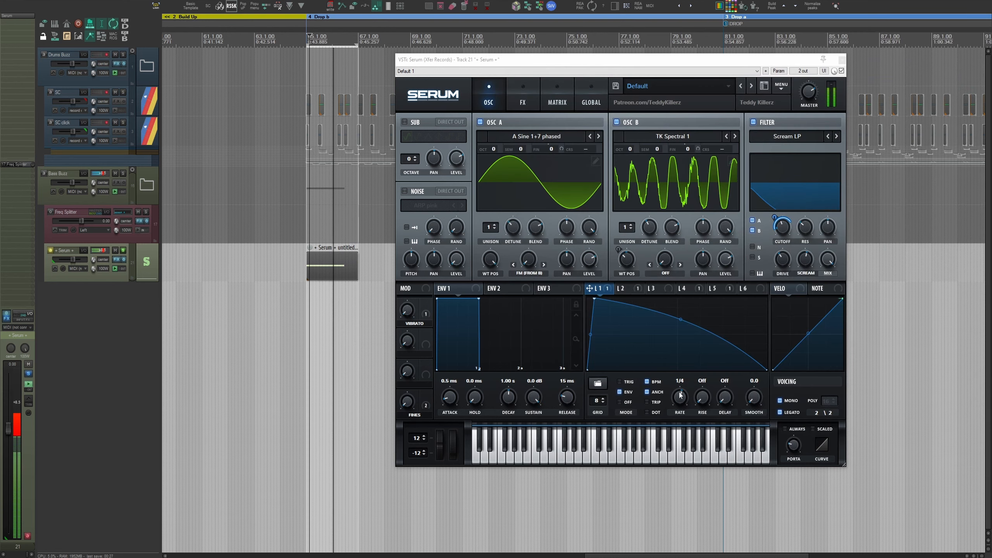
Set LFO 1 to Trig mode with a one-bar rate and add a high point near the curve's end for a late drop.
{"action": "left_click", "coordinate": [620, 382]}
{"action": "left_click_drag", "start_coordinate": [680, 397], "coordinate": [679, 410]}
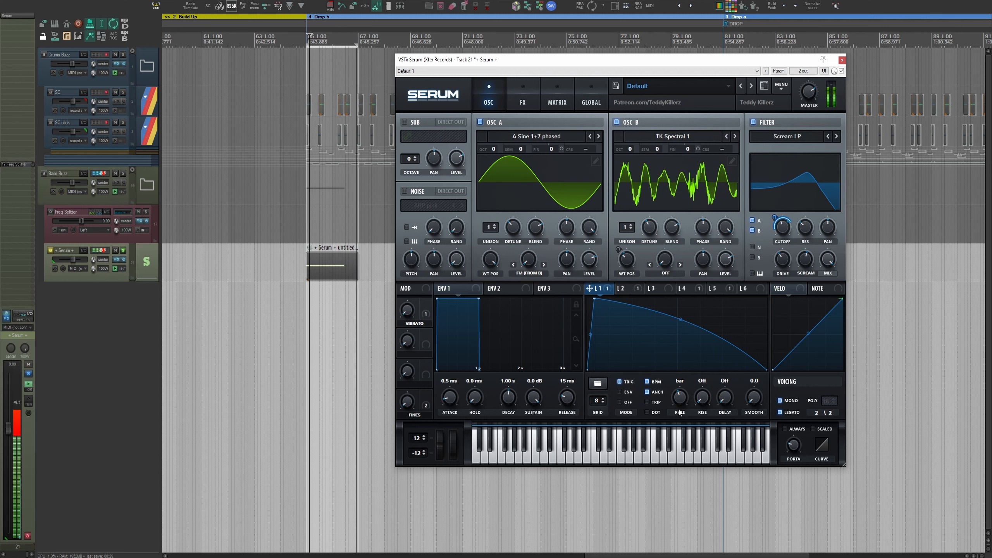
{"action": "double_click", "coordinate": [693, 329]}
{"action": "left_click_drag", "start_coordinate": [693, 328], "coordinate": [749, 310]}
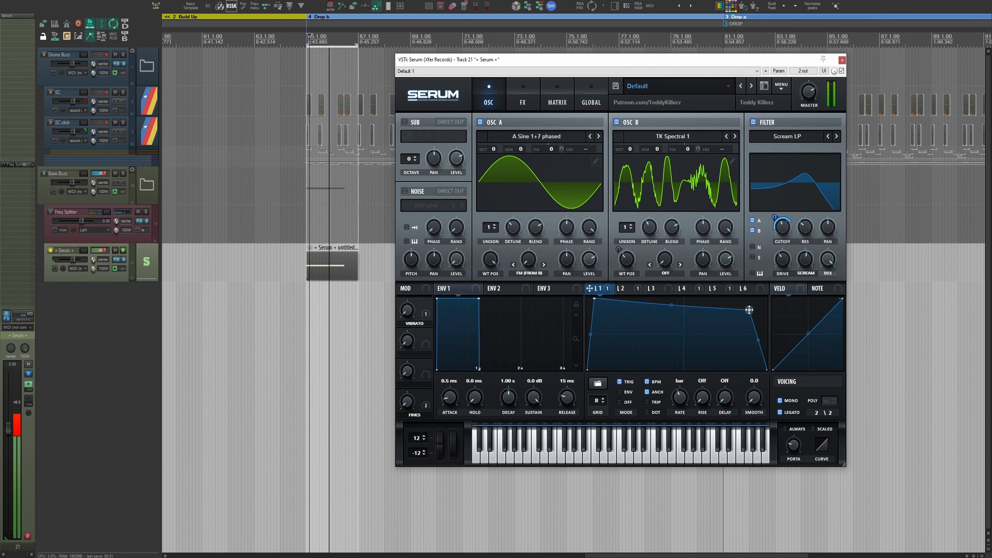
Set LFO 2's rate to one bar.
{"action": "left_click", "coordinate": [627, 288]}
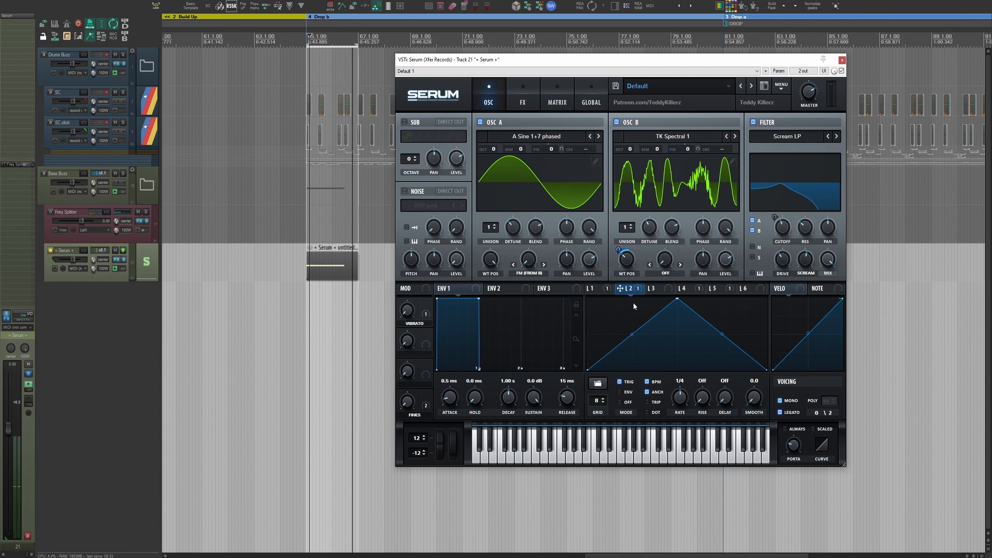
{"action": "left_click_drag", "start_coordinate": [680, 397], "coordinate": [683, 409]}
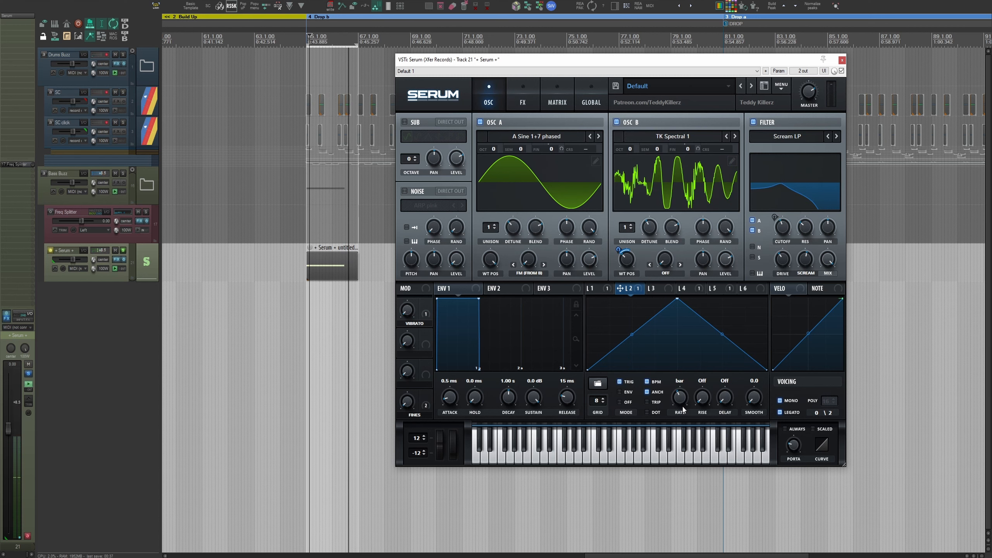
{"action": "left_click", "coordinate": [516, 105]}
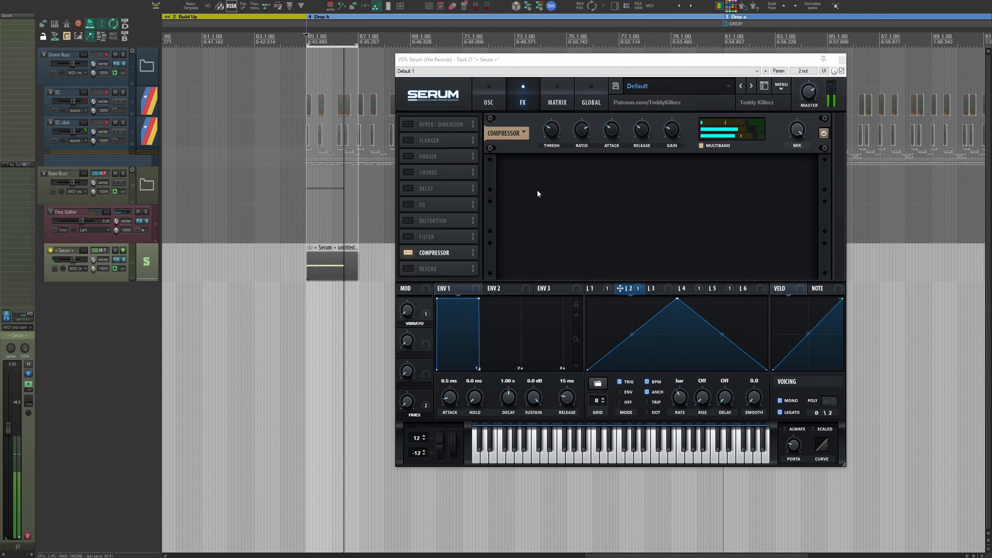
{"action": "left_click", "coordinate": [491, 102]}
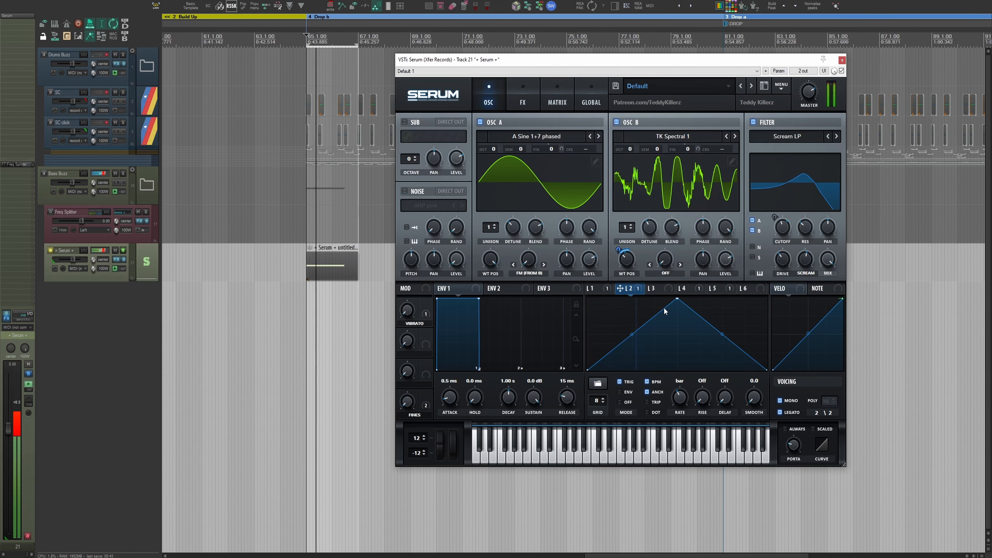
Enable the Hyper/Dimension effect and adjust the Dimension and Hyper mix amounts.
{"action": "left_click", "coordinate": [522, 102]}
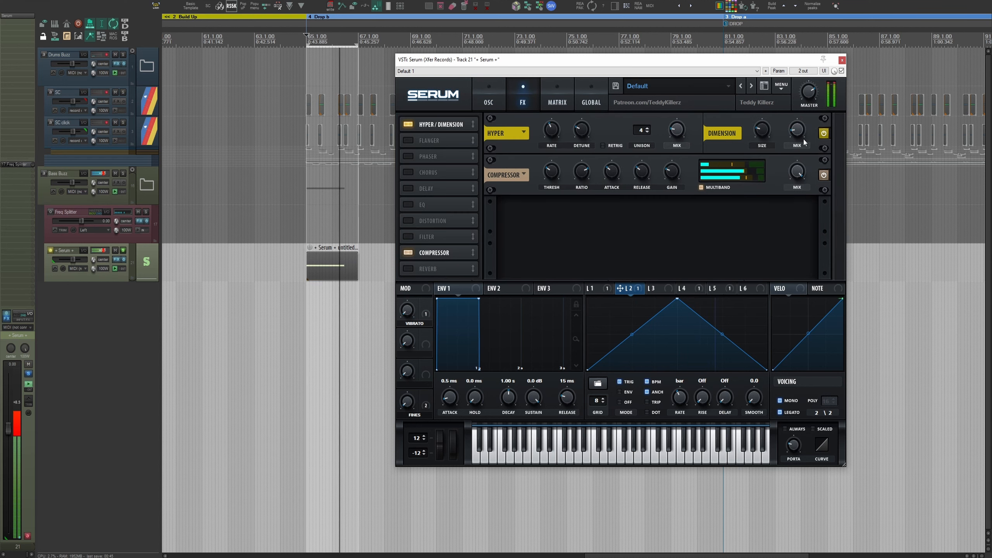
{"action": "mouse_move", "coordinate": [799, 138]}
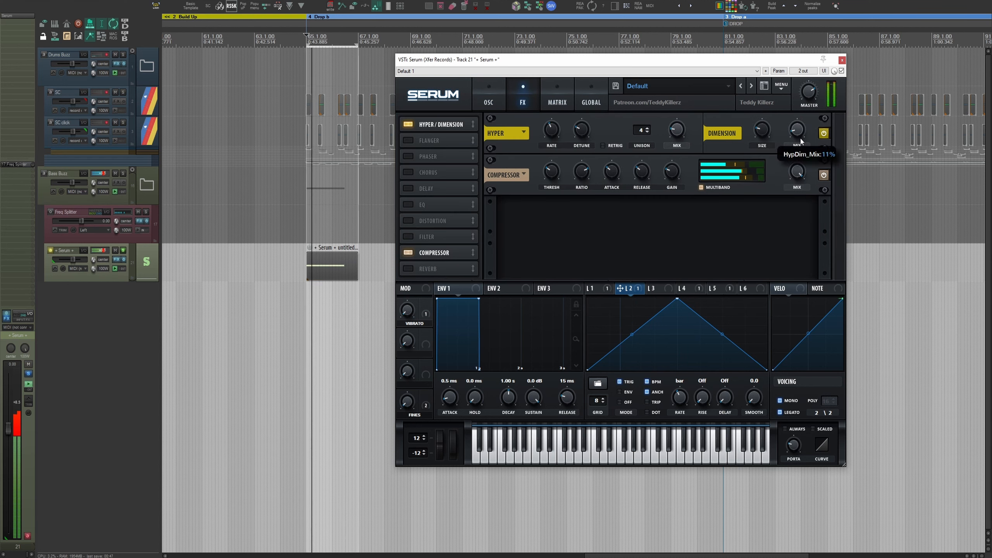
{"action": "left_click_drag", "start_coordinate": [800, 139], "coordinate": [800, 134]}
{"action": "mouse_move", "coordinate": [682, 133]}
{"action": "left_mouse_down"}
{"action": "mouse_move", "coordinate": [689, 95]}
{"action": "mouse_move", "coordinate": [686, 120]}
{"action": "left_mouse_up"}
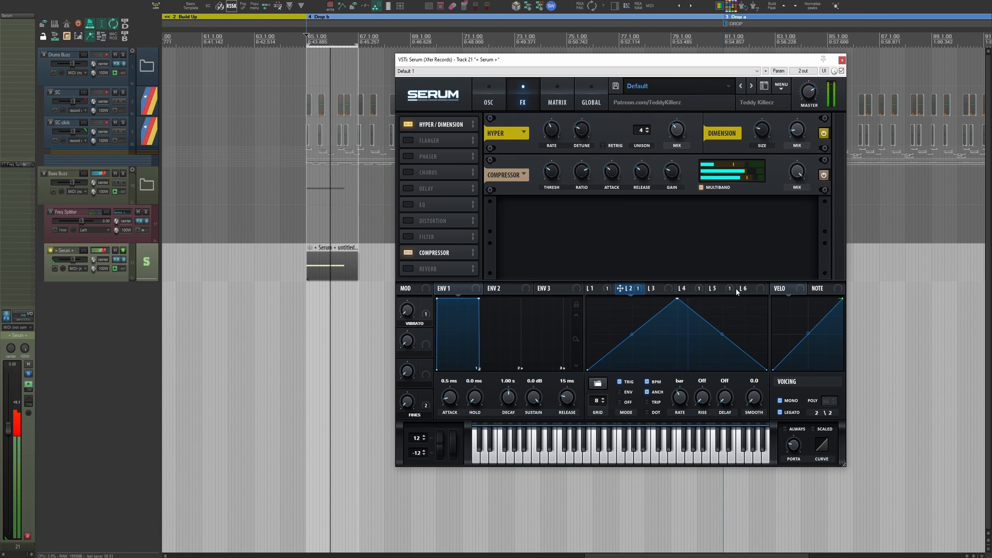
{"action": "left_click", "coordinate": [488, 98]}
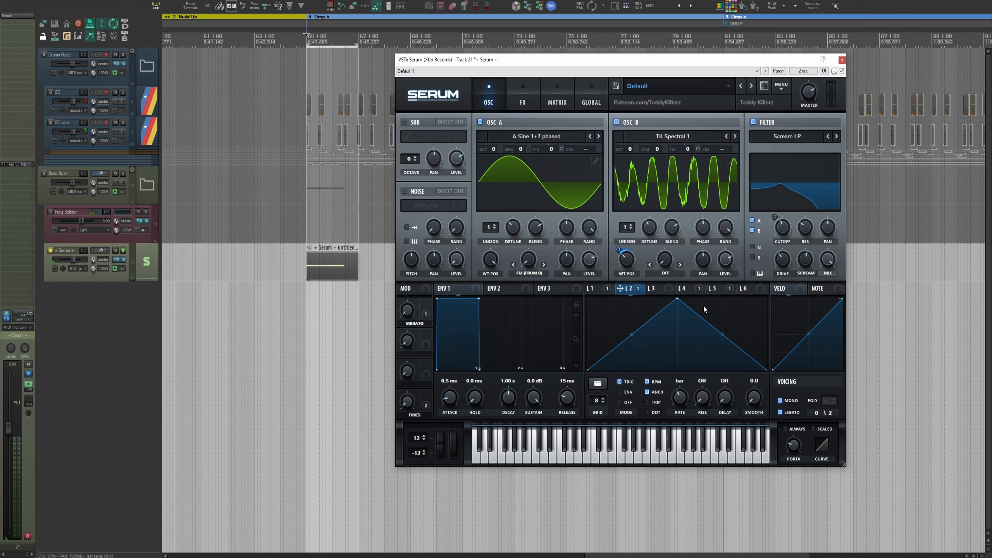
Reshape LFO 4 to start at mid-height on the left edge and fall along an outward-bowed curve, with the rate at 1/2.
{"action": "left_click", "coordinate": [690, 288]}
{"action": "double_click", "coordinate": [592, 335]}
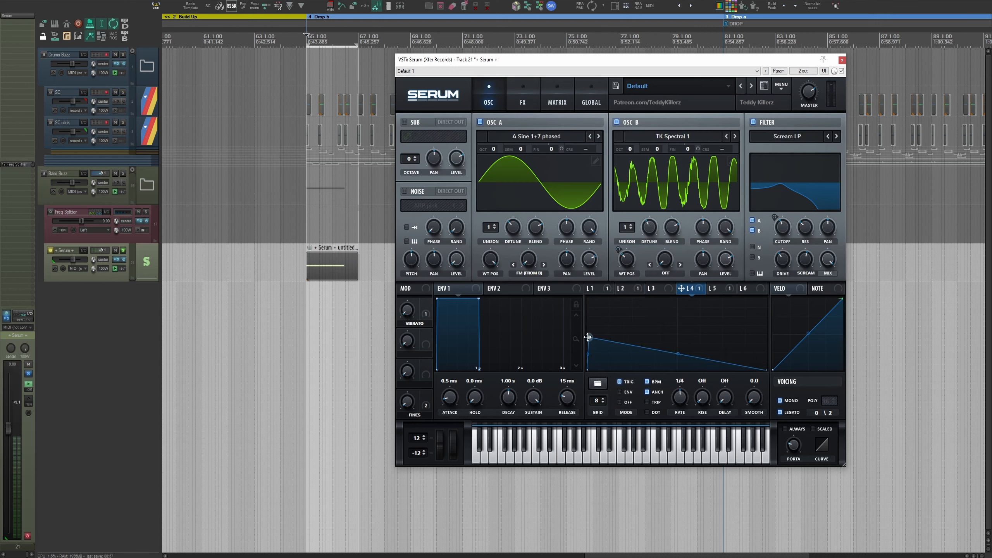
{"action": "left_click_drag", "start_coordinate": [592, 335], "coordinate": [572, 333]}
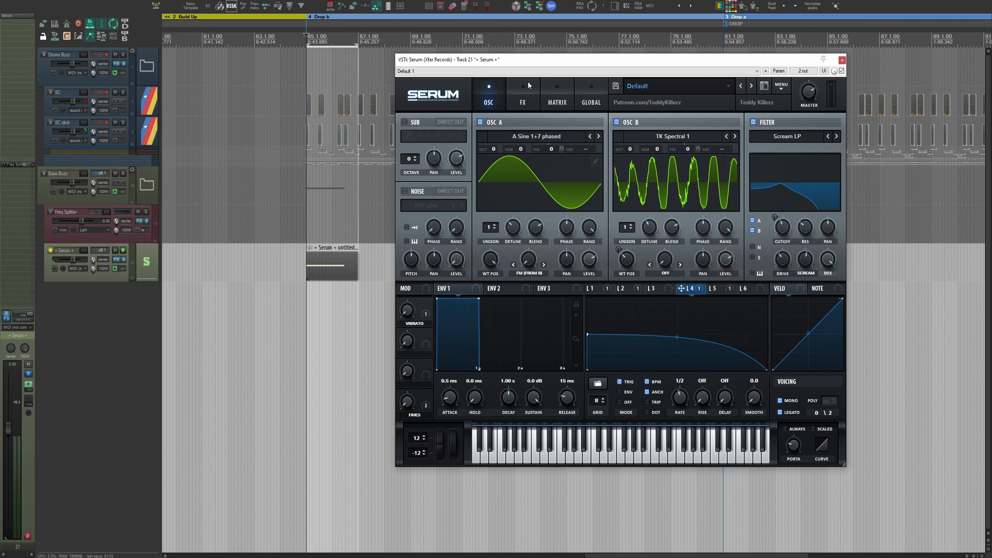
Set LFO 4's modulation amount on master tuning to -2 and its rate to one bar while auditioning the bass.
{"action": "left_click", "coordinate": [558, 96]}
{"action": "key", "text": "space"}
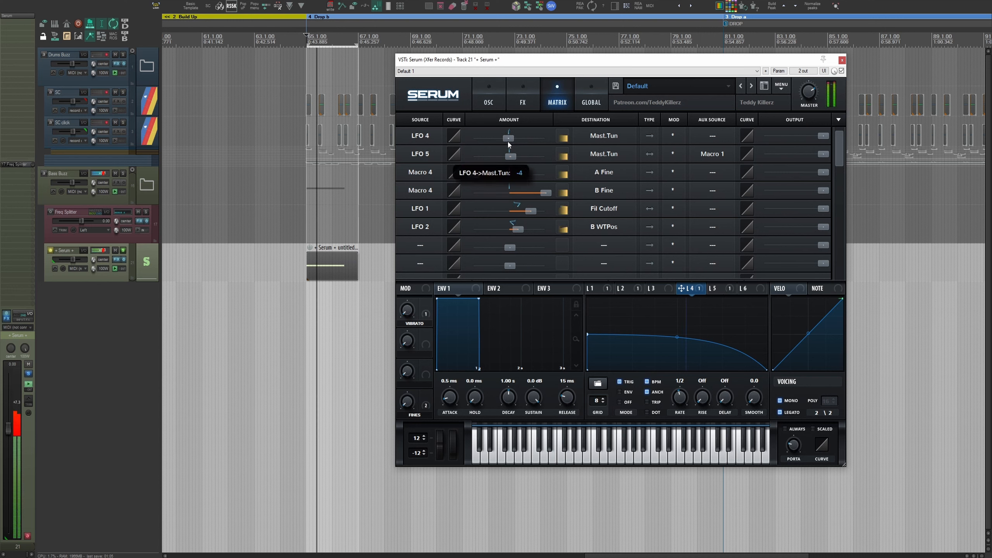
{"action": "left_click_drag", "start_coordinate": [508, 141], "coordinate": [509, 141]}
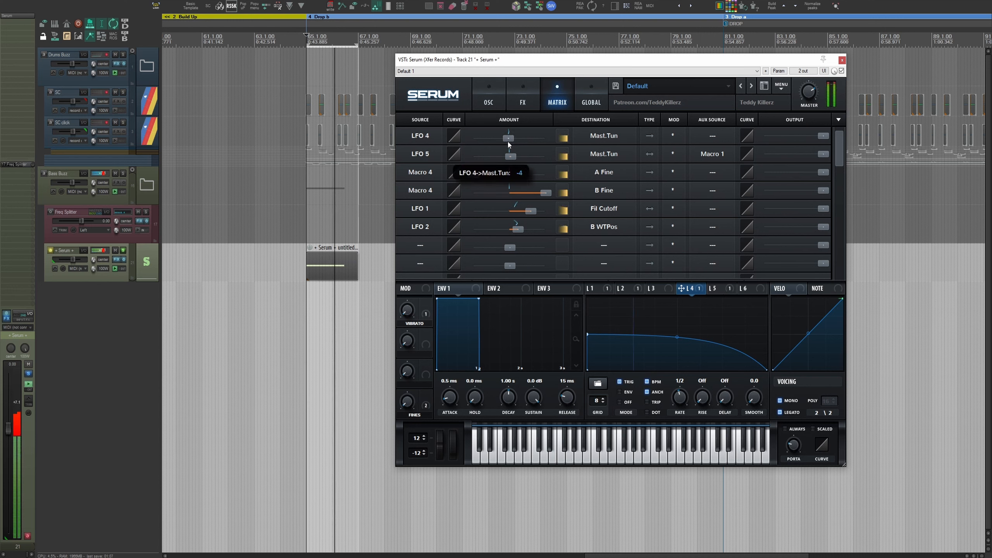
{"action": "key", "text": "space"}
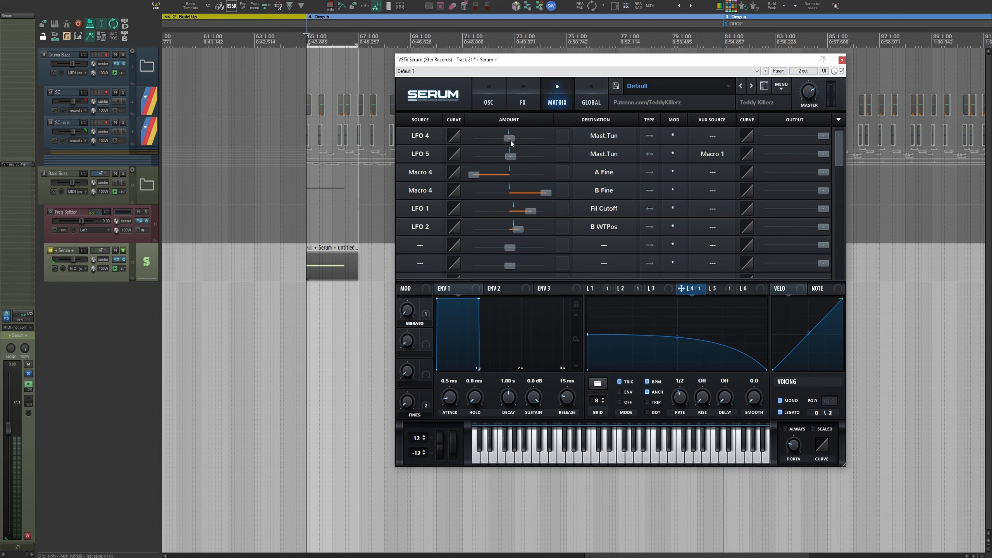
{"action": "double_click", "coordinate": [509, 138]}
{"action": "type", "text": "-2"}
{"action": "key", "text": "space"}
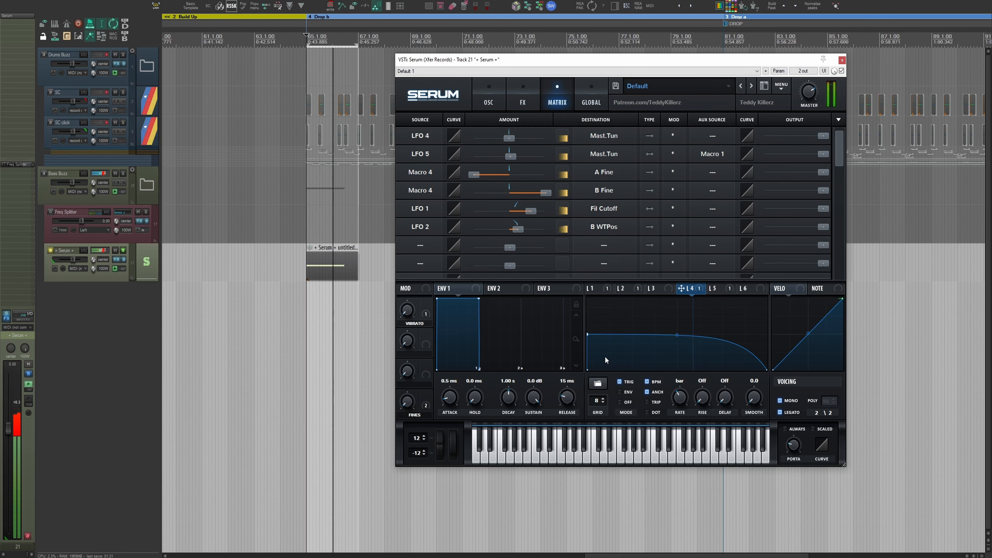
Raise LFO 4's starting point to full height and fine-tune its modulation amount on master tuning.
{"action": "left_click_drag", "start_coordinate": [584, 337], "coordinate": [583, 265]}
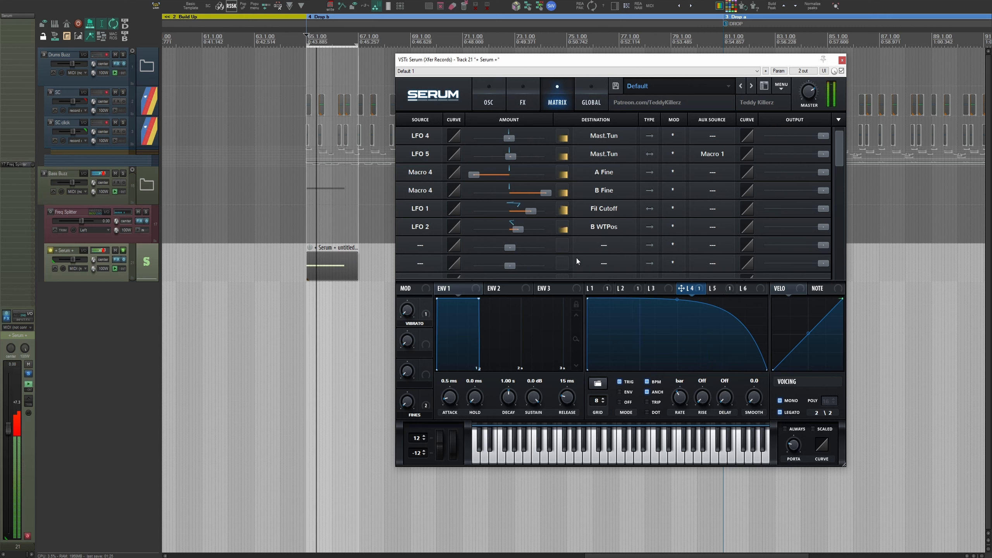
{"action": "mouse_move", "coordinate": [508, 136]}
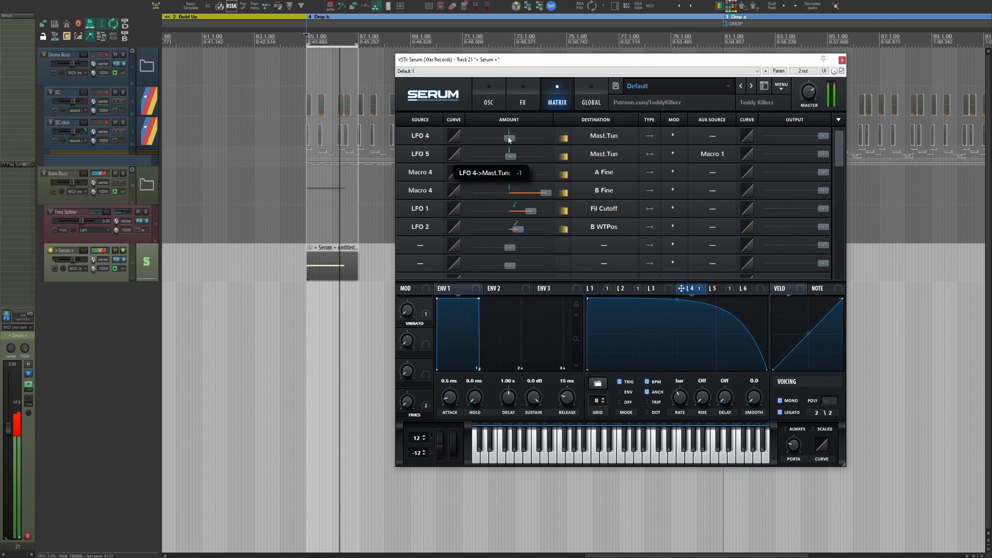
{"action": "left_click_drag", "start_coordinate": [508, 136], "coordinate": [511, 138]}
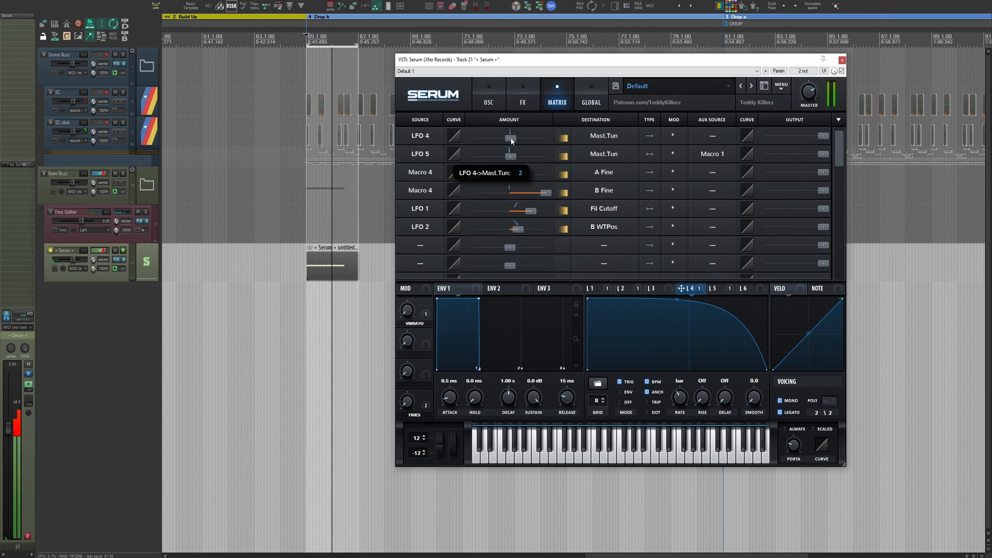
{"action": "left_click_drag", "start_coordinate": [512, 140], "coordinate": [511, 141]}
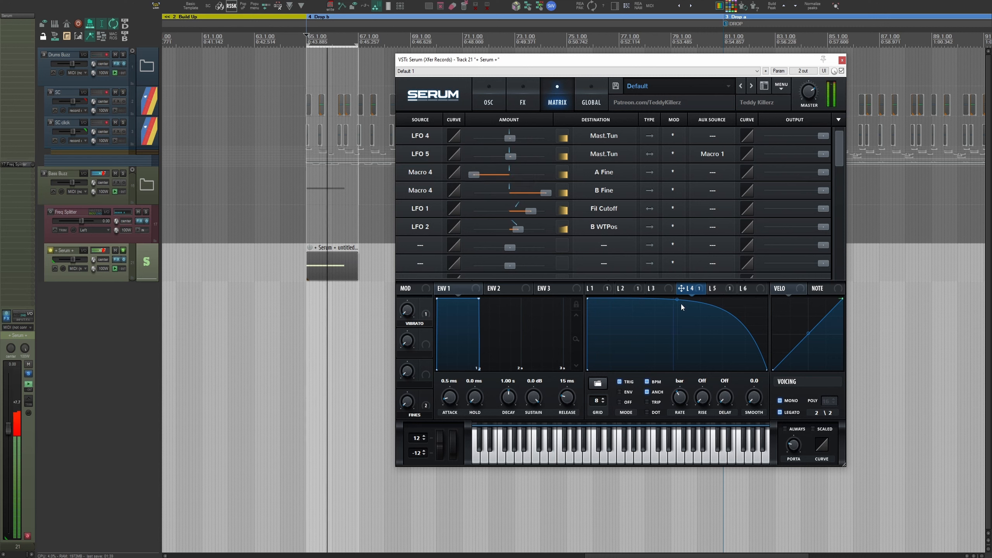
Bend LFO 4's curve inward for a fast initial fall and set its master tuning amount to 2.
{"action": "left_click_drag", "start_coordinate": [682, 308], "coordinate": [679, 340]}
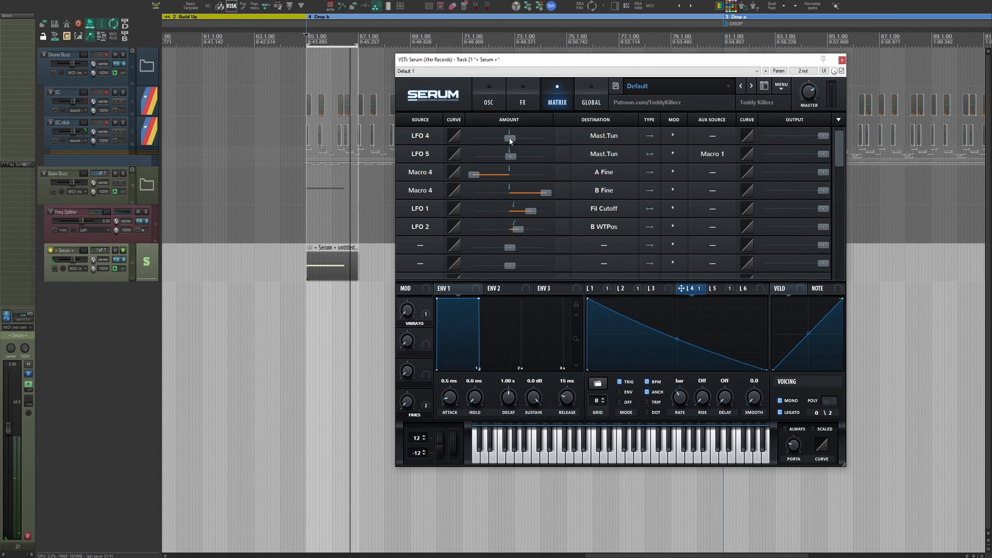
{"action": "left_click_drag", "start_coordinate": [509, 138], "coordinate": [513, 141]}
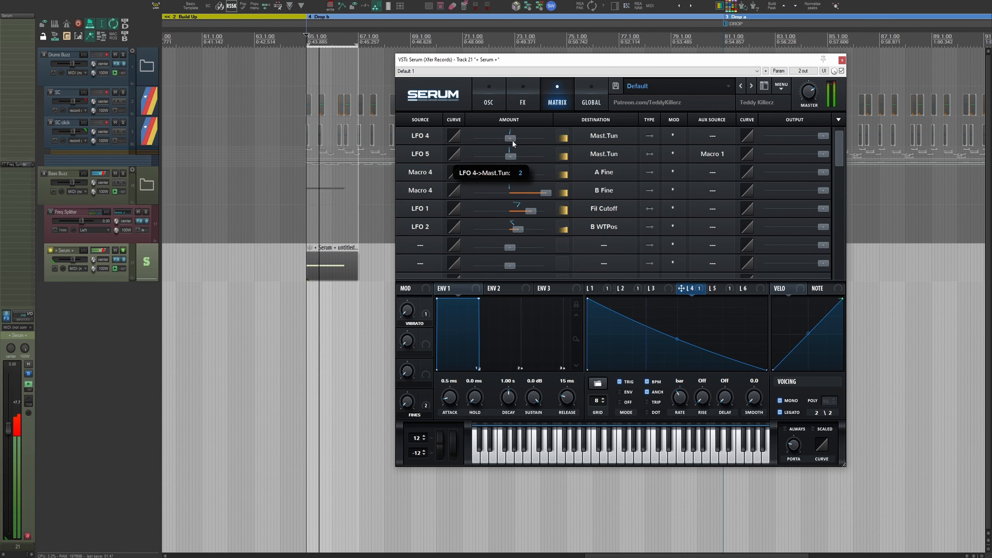
{"action": "left_click_drag", "start_coordinate": [677, 339], "coordinate": [679, 348]}
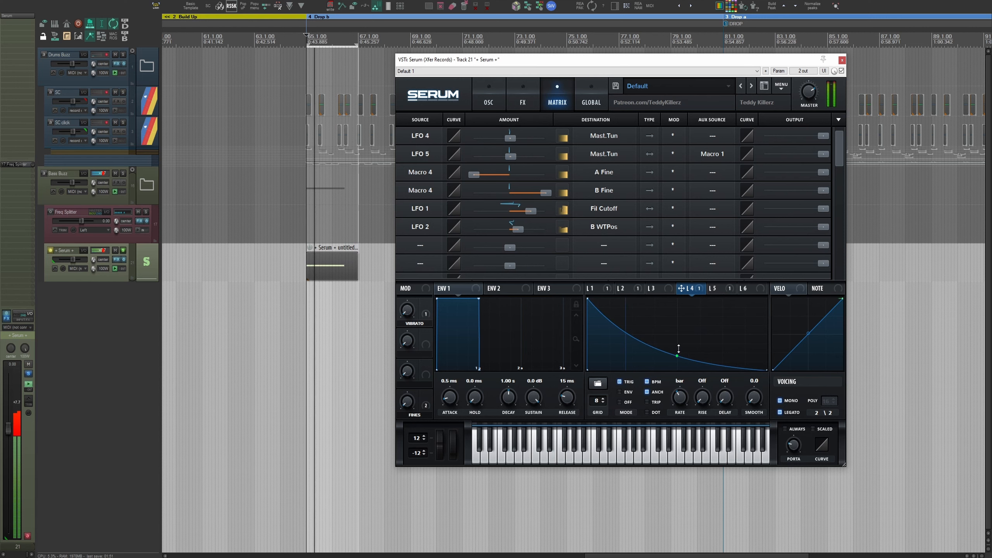
Add FabFilter Pro-Q 3 to the Serum track as a spectrum analyzer, and show Serum's oscillator page.
{"action": "scroll", "coordinate": [295, 282], "scroll_direction": "right", "scroll_amount": 2}
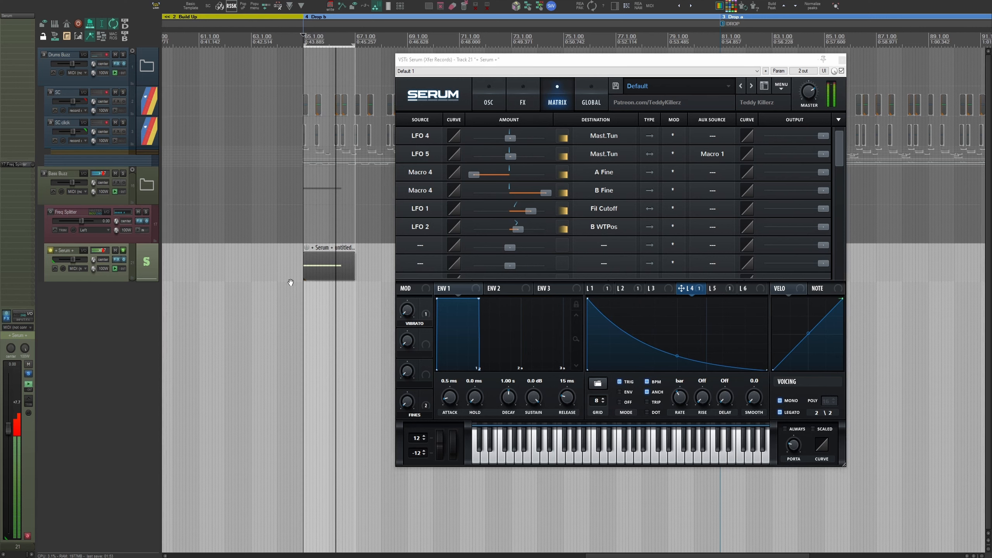
{"action": "key", "text": "q"}
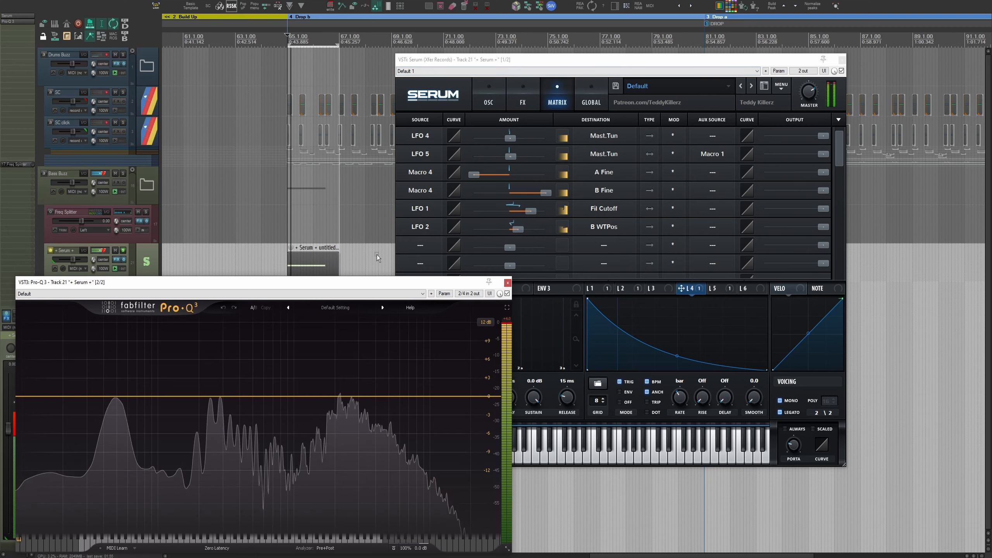
{"action": "left_click", "coordinate": [488, 105]}
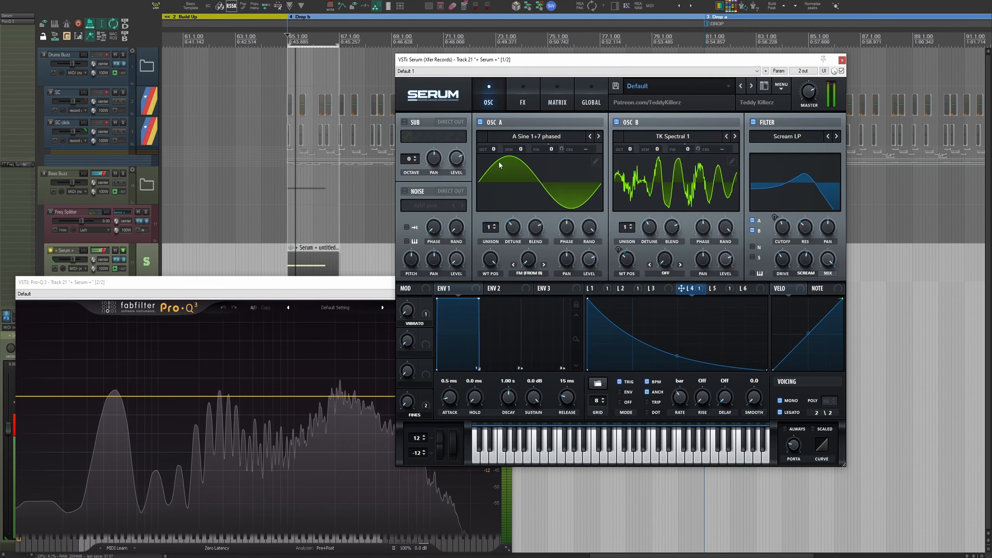
Enable the noise oscillator with the Noise High sample and modulate its level with LFO 1 by 24.
{"action": "left_click", "coordinate": [414, 205]}
{"action": "mouse_move", "coordinate": [453, 349]}
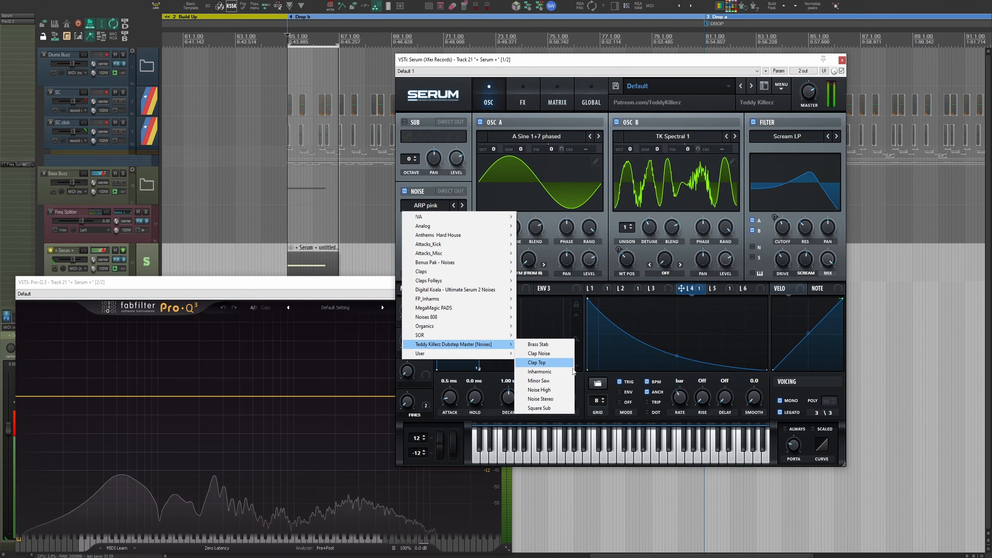
{"action": "left_click", "coordinate": [557, 389]}
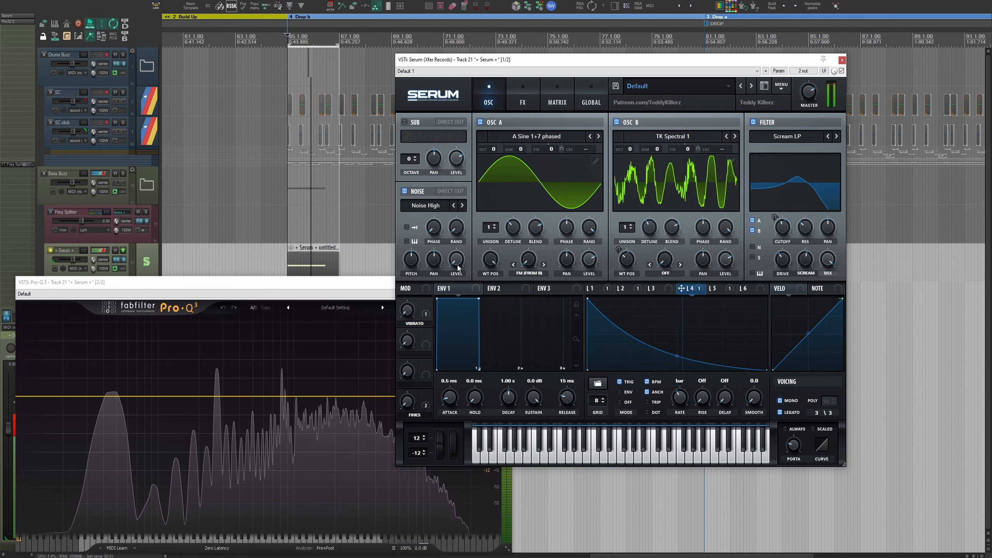
{"action": "left_click", "coordinate": [589, 289]}
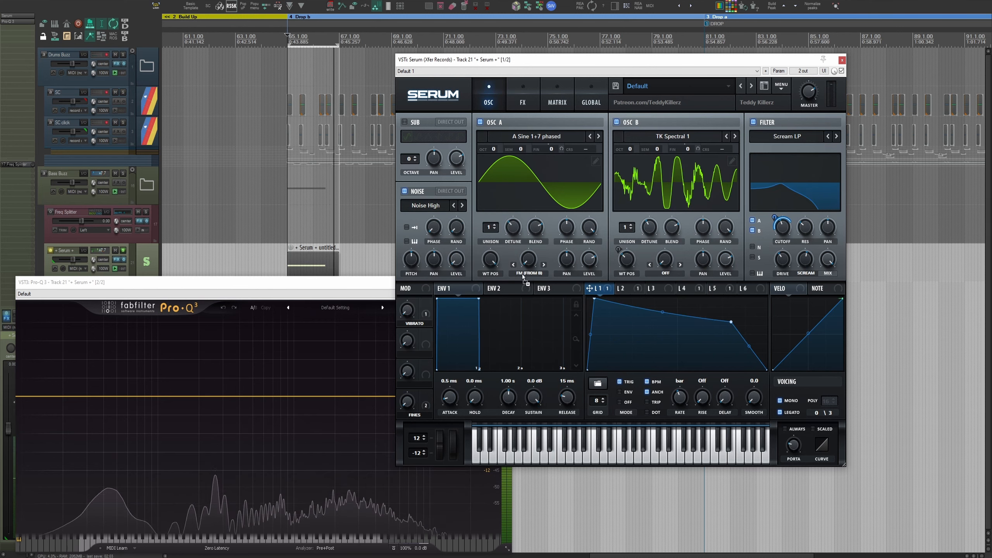
{"action": "left_click_drag", "start_coordinate": [590, 288], "coordinate": [448, 276]}
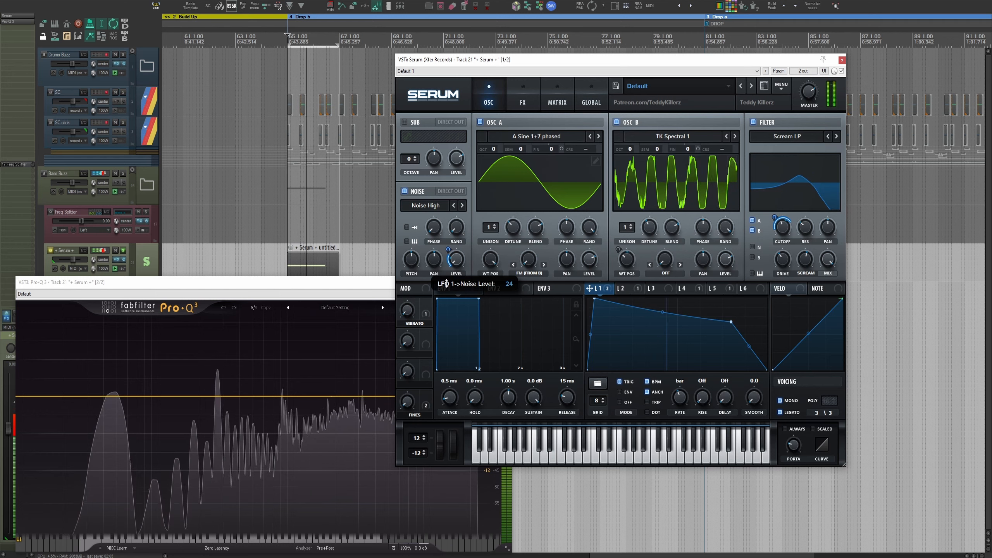
Switch the noise sample to Noise Stereo and set LFO 1's noise level modulation to 21.
{"action": "left_click", "coordinate": [426, 205]}
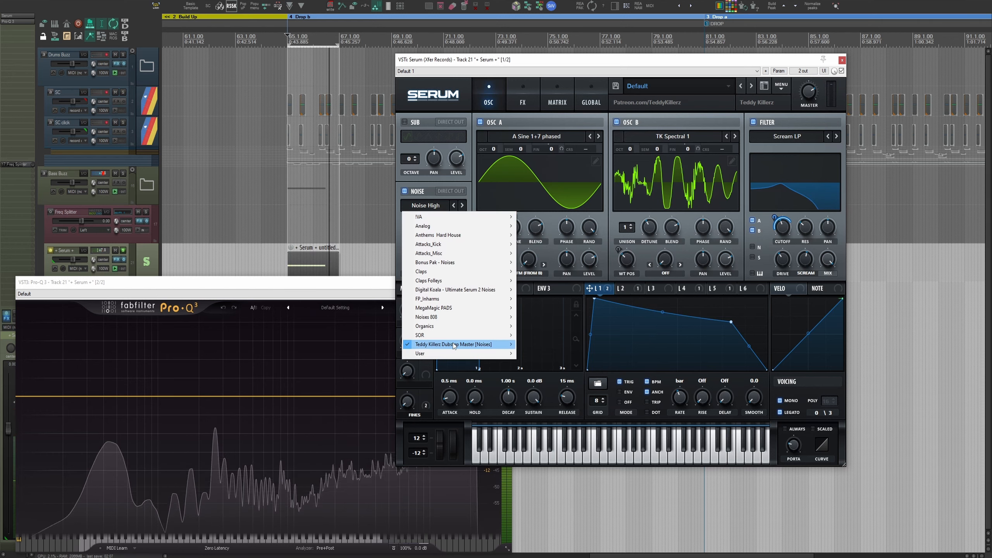
{"action": "mouse_move", "coordinate": [453, 344]}
{"action": "left_click", "coordinate": [563, 404]}
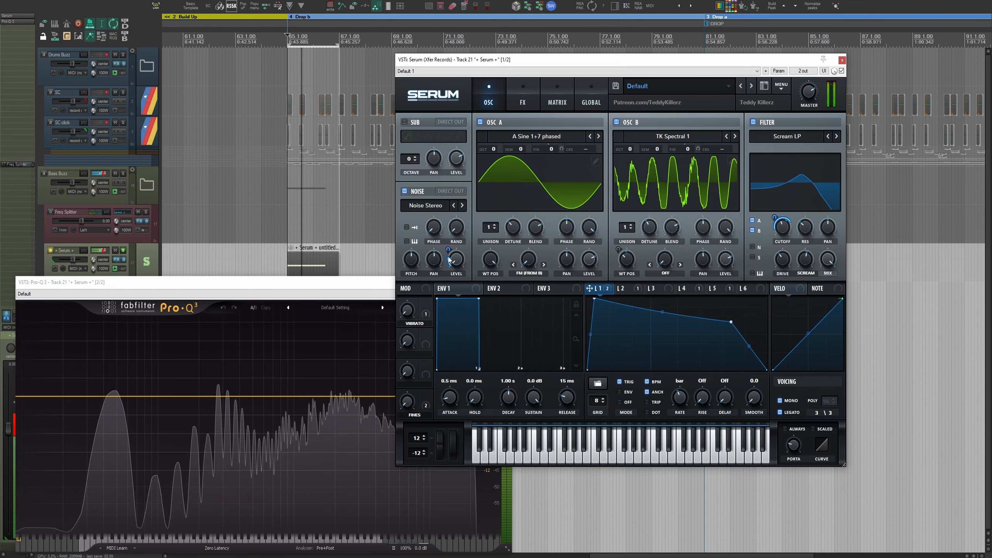
{"action": "left_click_drag", "start_coordinate": [448, 247], "coordinate": [447, 254]}
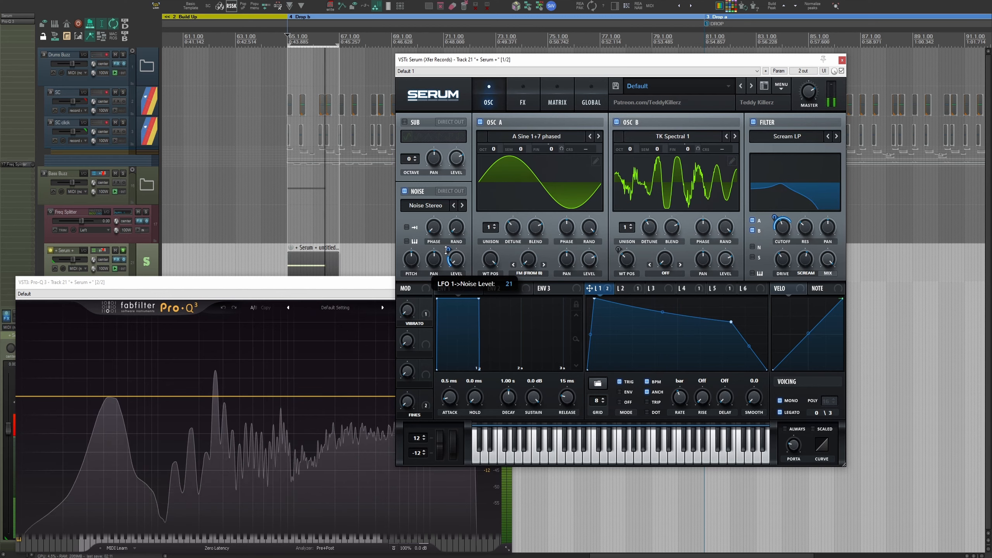
Play the bass and examine its frequency spectrum in Pro-Q 3.
{"action": "left_click", "coordinate": [307, 343]}
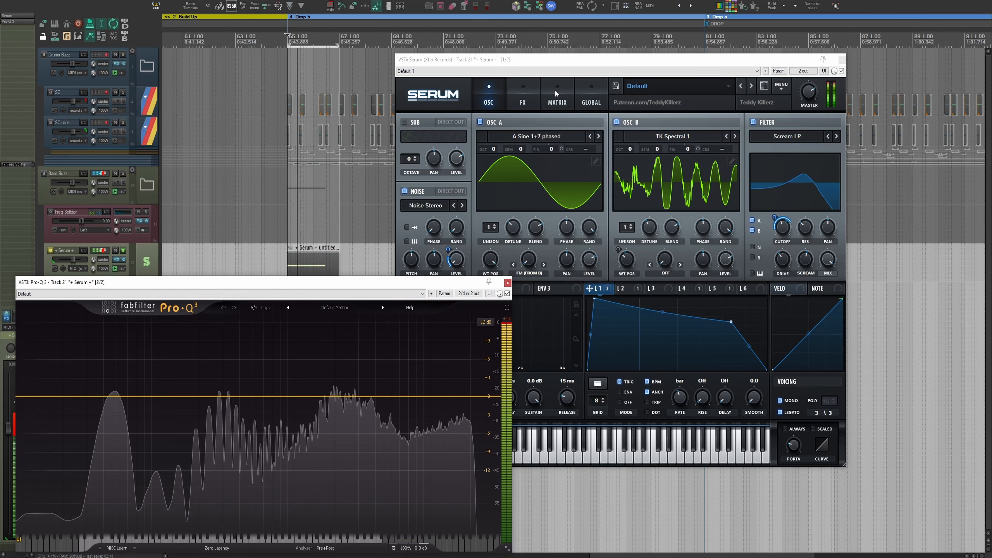
{"action": "key", "text": "space"}
{"action": "key", "text": "space"}
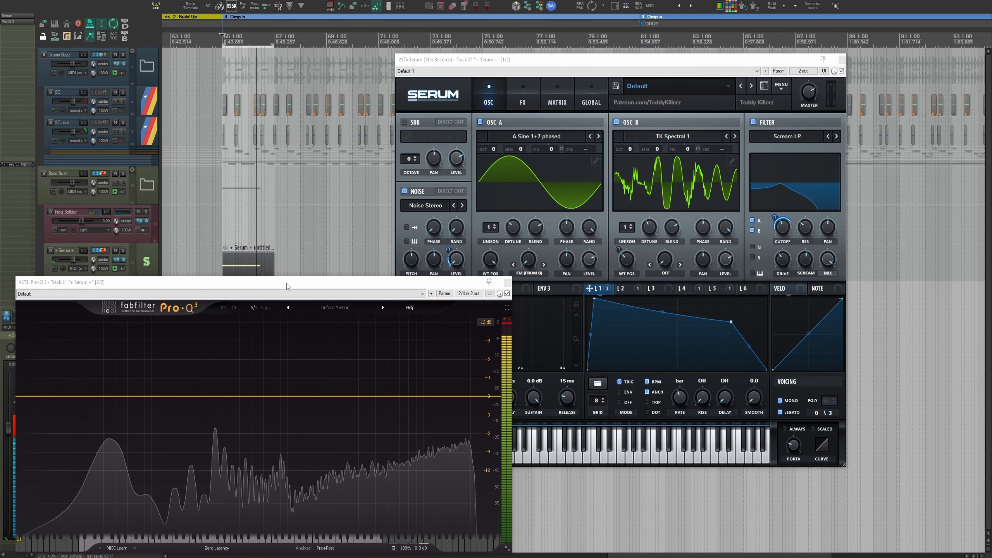
Close the analyzer window, extend the loop selection to four bars, and stretch the Serum item to fill two bars.
{"action": "left_click", "coordinate": [286, 281]}
{"action": "left_click_drag", "start_coordinate": [274, 272], "coordinate": [270, 272]}
{"action": "left_click", "coordinate": [327, 234], "text": "shift"}
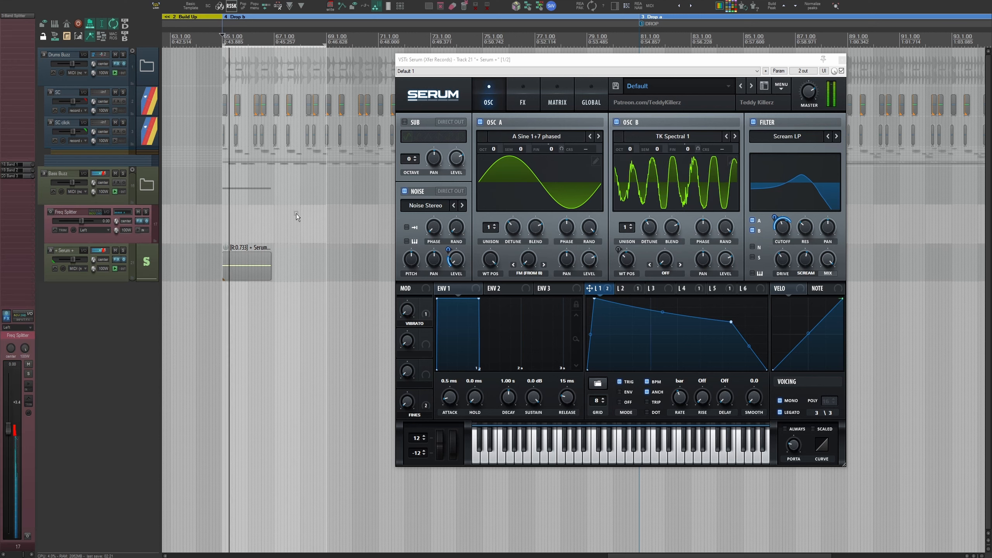
{"action": "left_click_drag", "start_coordinate": [272, 275], "coordinate": [276, 276]}
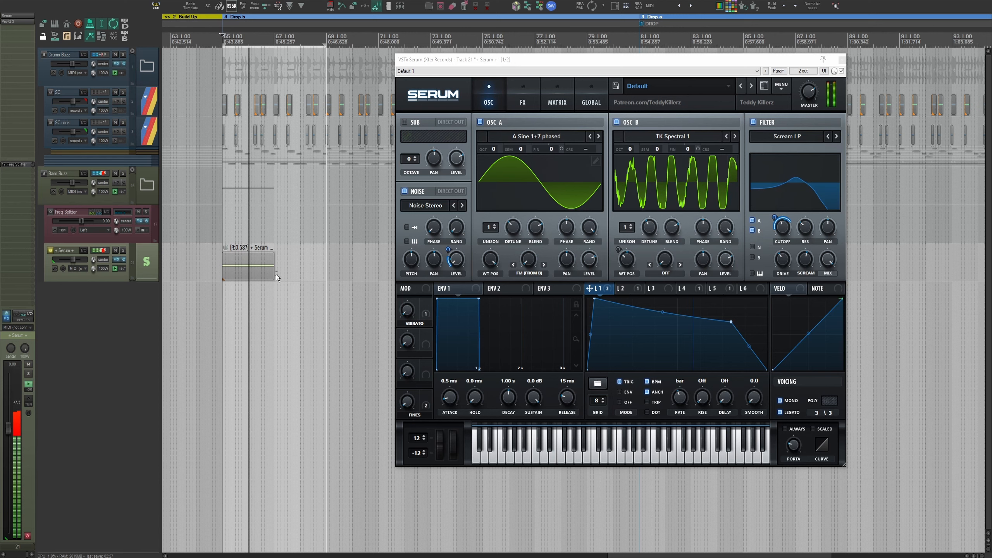
Enable Tube distortion, place it after the compressor in the effects chain, and adjust its drive.
{"action": "left_click", "coordinate": [523, 101]}
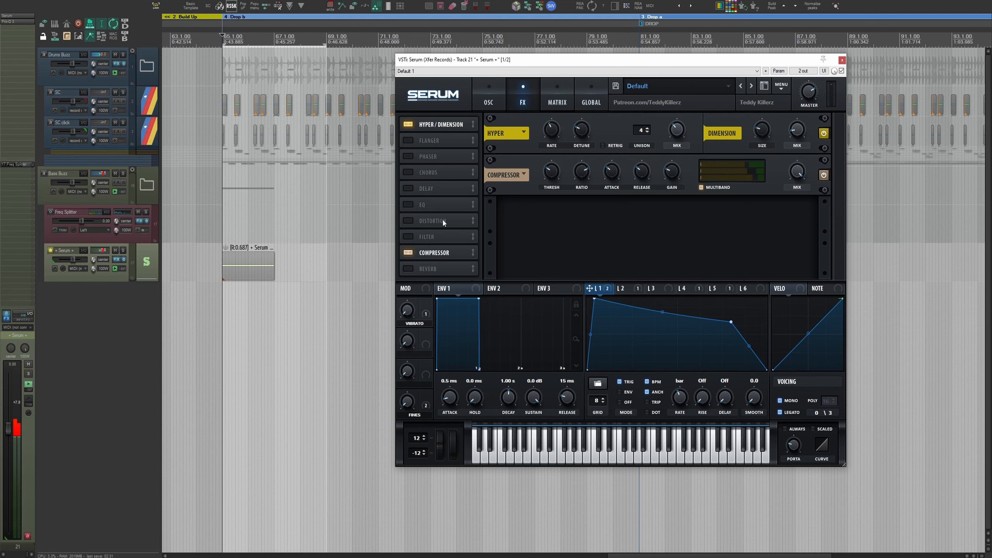
{"action": "left_click", "coordinate": [429, 221]}
{"action": "left_click_drag", "start_coordinate": [431, 251], "coordinate": [431, 254]}
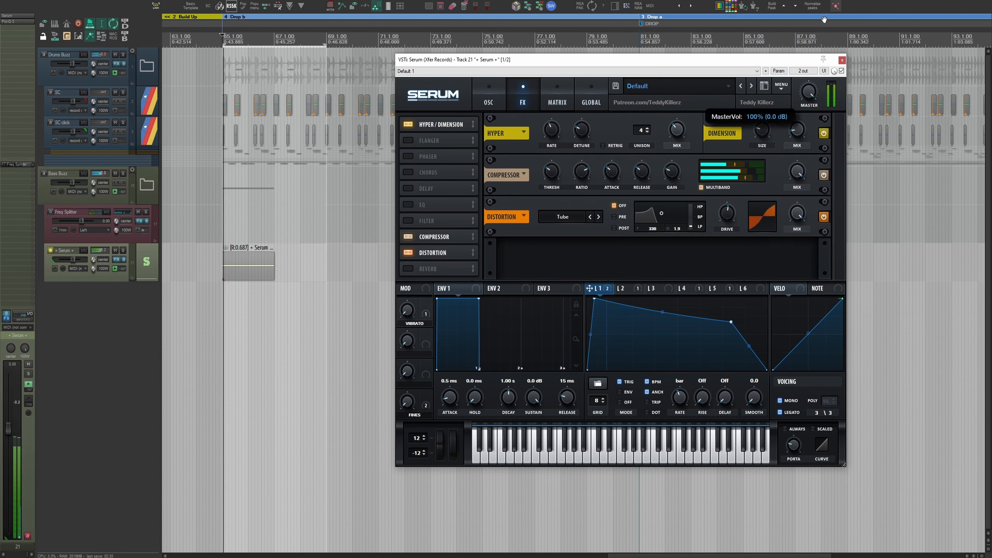
{"action": "left_click_drag", "start_coordinate": [727, 213], "coordinate": [713, 266]}
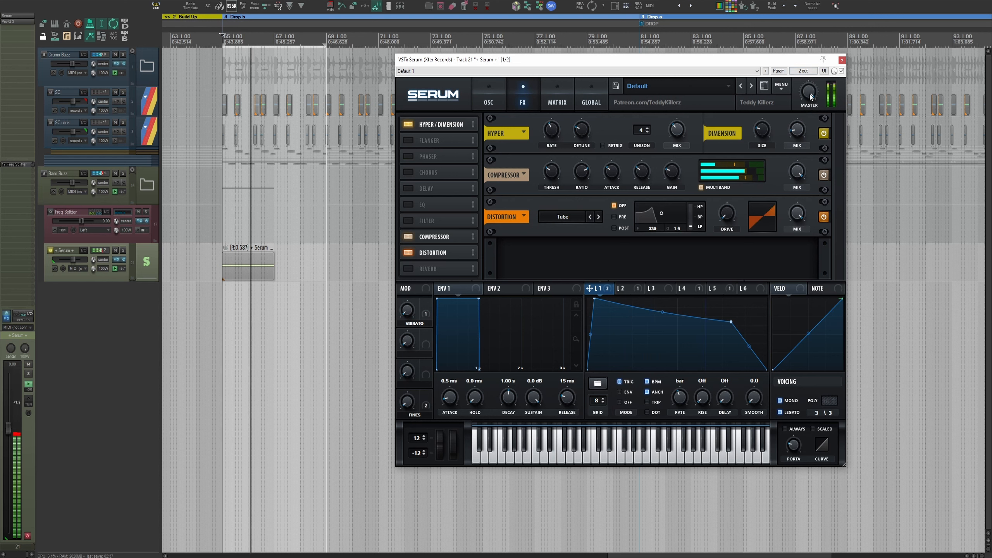
Adjust Serum's master volume to balance the distorted bass's output level.
{"action": "mouse_move", "coordinate": [811, 111]}
{"action": "scroll", "coordinate": [810, 111], "scroll_direction": "down", "scroll_amount": 2}
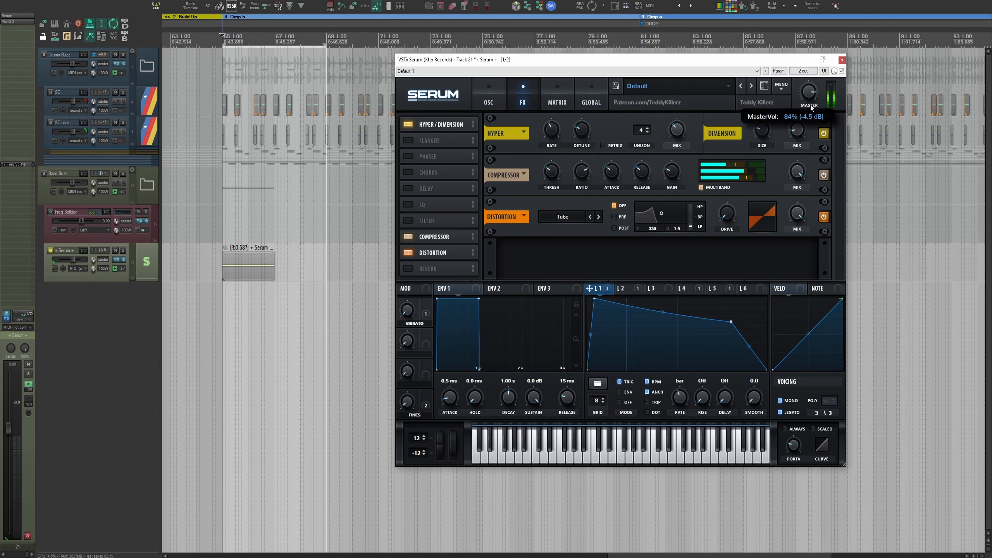
{"action": "scroll", "coordinate": [813, 104], "scroll_direction": "up", "scroll_amount": 2}
{"action": "scroll", "coordinate": [812, 98], "scroll_direction": "up", "scroll_amount": 1}
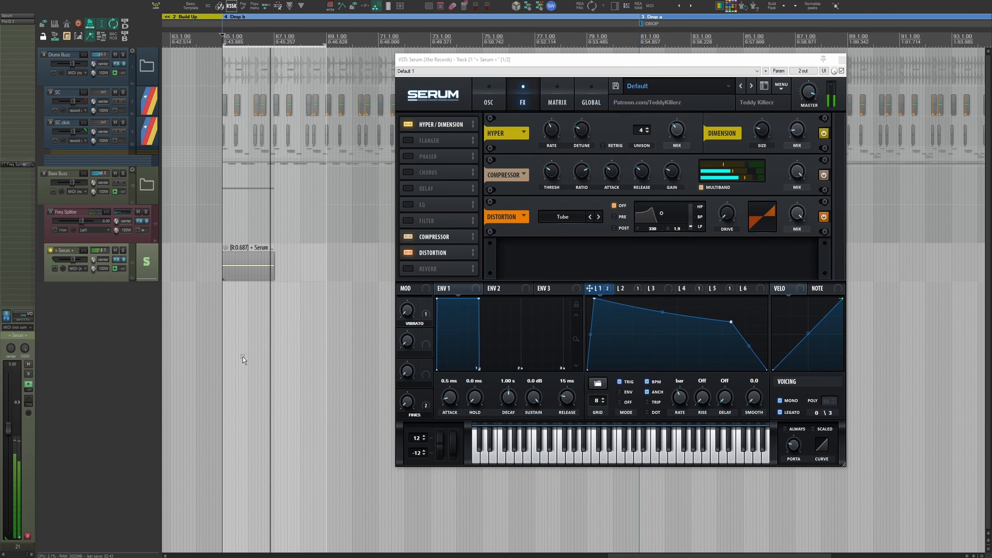
Audition the finished bass at the start of the drop with the arrangement in view.
{"action": "scroll", "coordinate": [242, 355], "scroll_direction": "down", "scroll_amount": 5}
{"action": "scroll", "coordinate": [241, 354], "scroll_direction": "up", "scroll_amount": 1}
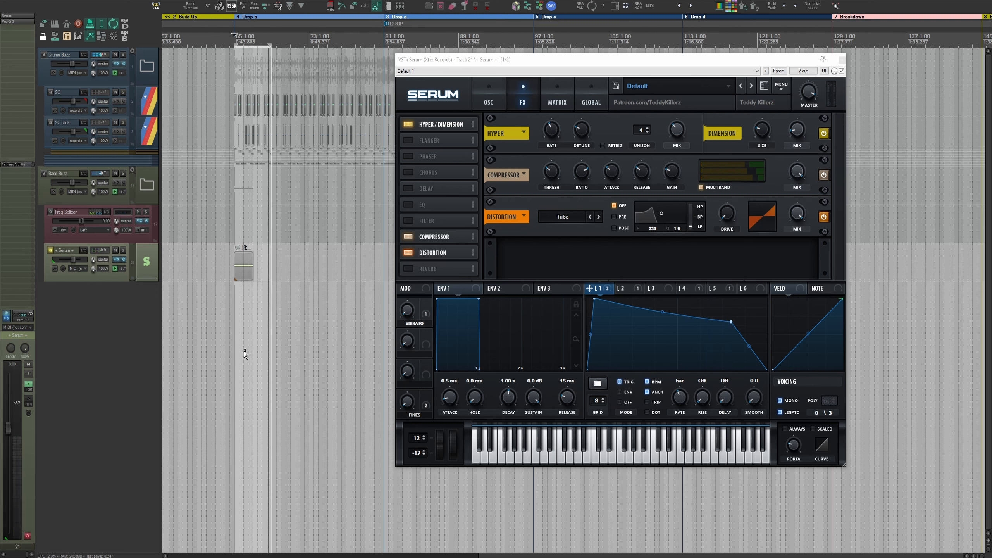
{"action": "key", "text": "space"}
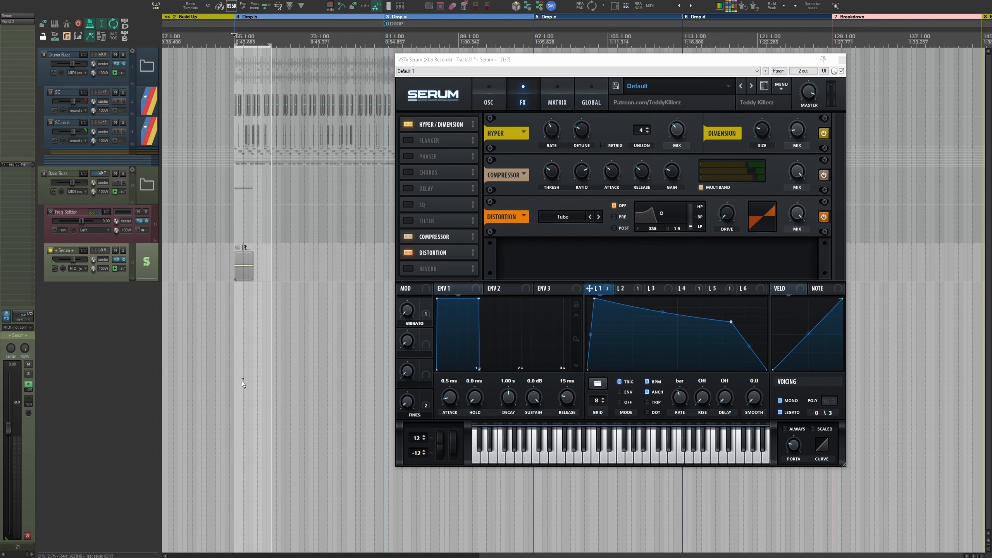
{"action": "key", "text": "space"}
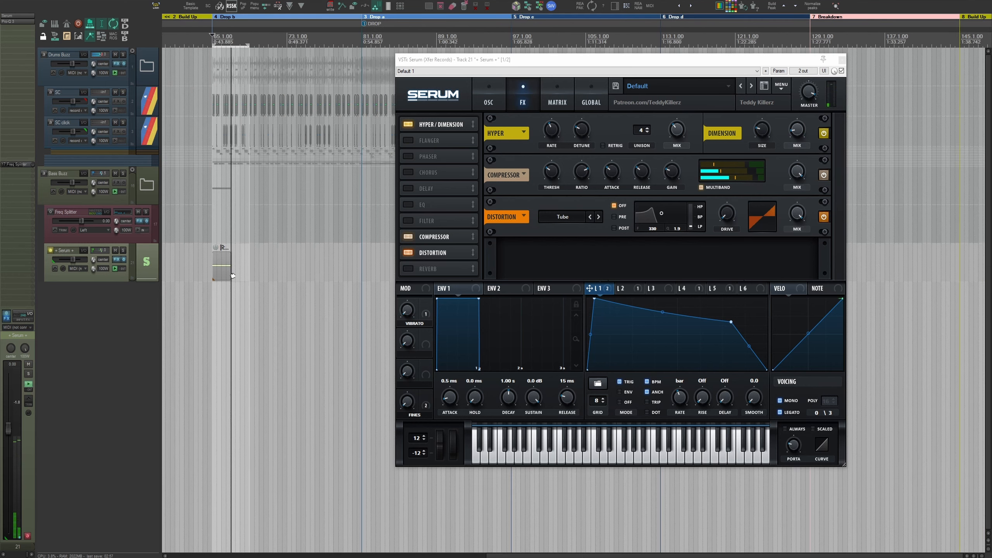
Duplicate the Serum item four bars on and extend the loop selection to eight bars, from bar 65 to 73.
{"action": "key", "text": "ctrl+d"}
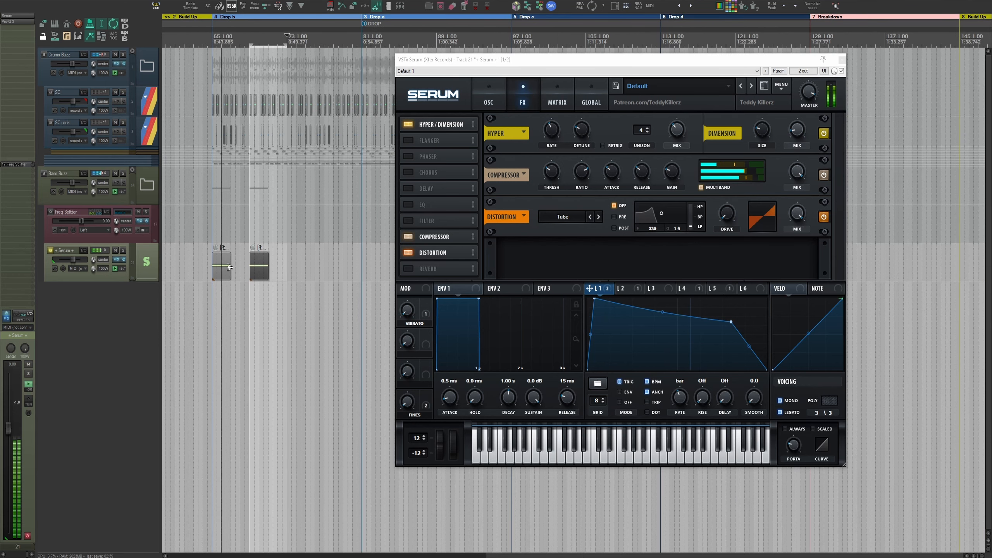
{"action": "left_click_drag", "start_coordinate": [212, 234], "coordinate": [287, 229]}
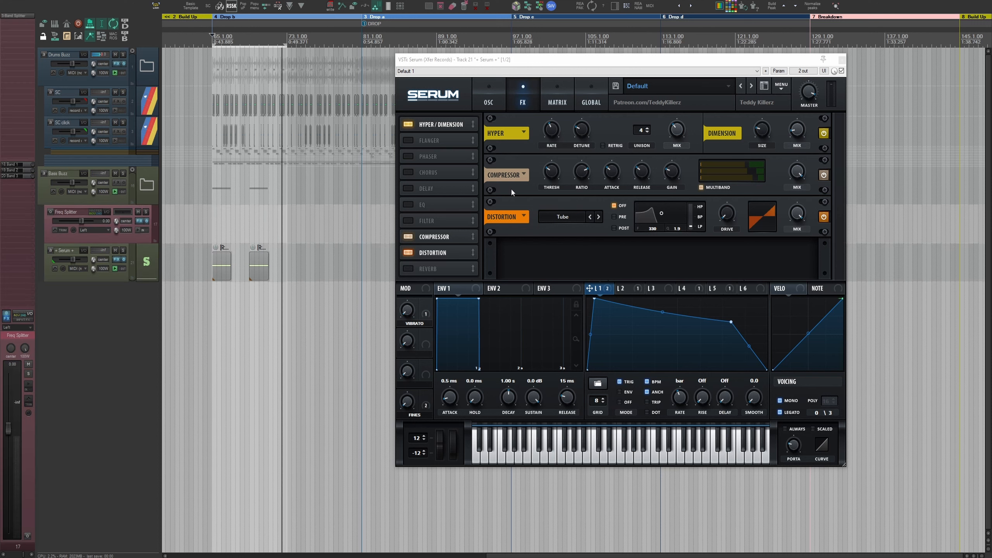
Assign LFO 3 to oscillator B's wavetable position and set its rate to 2 bars.
{"action": "left_click", "coordinate": [489, 98]}
{"action": "left_click", "coordinate": [651, 288]}
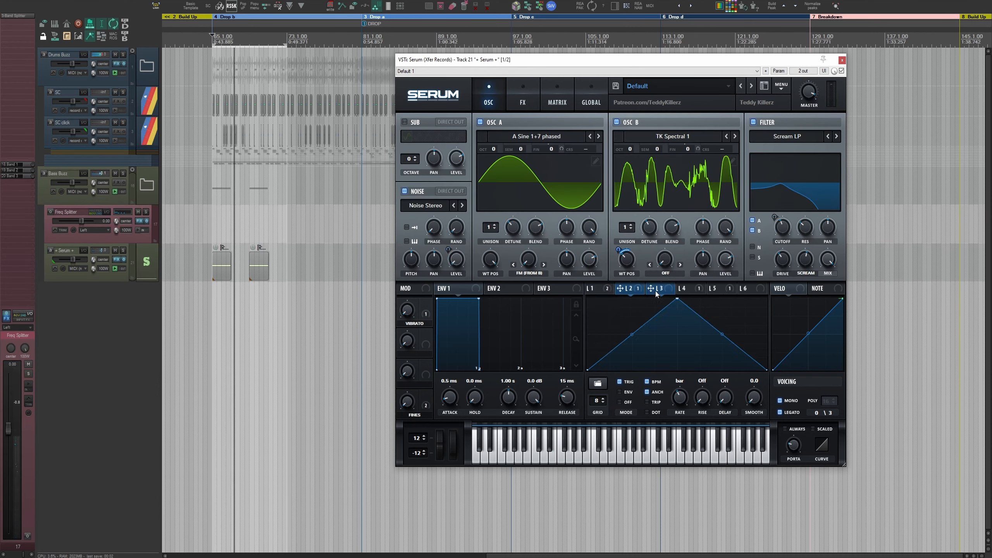
{"action": "left_click_drag", "start_coordinate": [615, 283], "coordinate": [610, 284]}
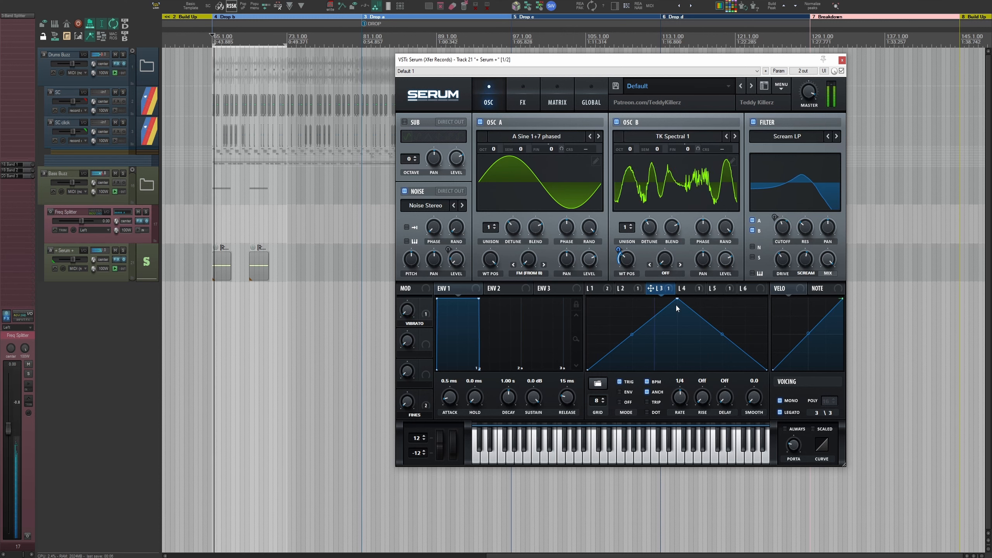
{"action": "left_click_drag", "start_coordinate": [679, 398], "coordinate": [680, 414]}
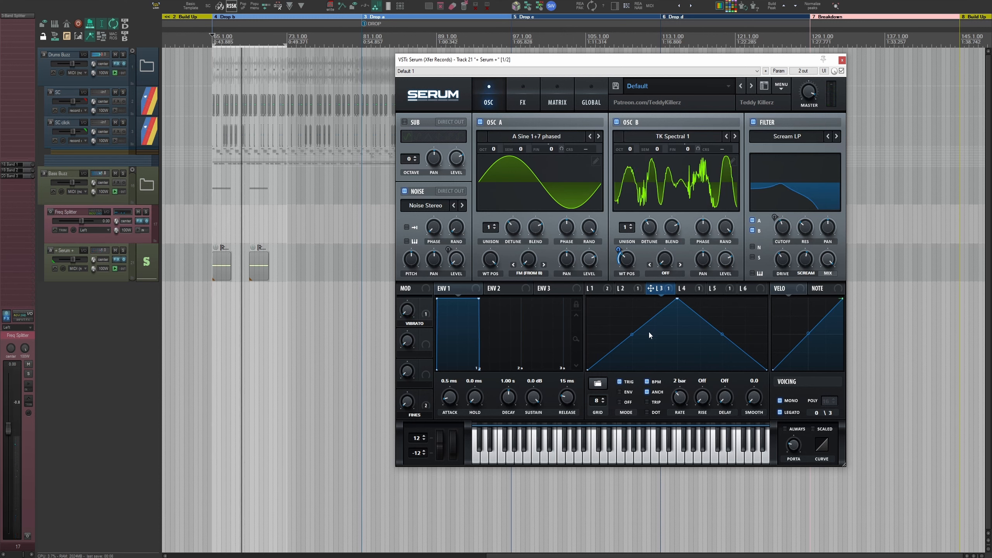
Redraw LFO 3 as a two-level step, full in the first half and zero in the second, with 4 bar rate and mode Off.
{"action": "mouse_move", "coordinate": [626, 336]}
{"action": "left_mouse_down"}
{"action": "mouse_move", "coordinate": [592, 336]}
{"action": "mouse_move", "coordinate": [673, 333]}
{"action": "mouse_move", "coordinate": [753, 356]}
{"action": "left_mouse_up"}
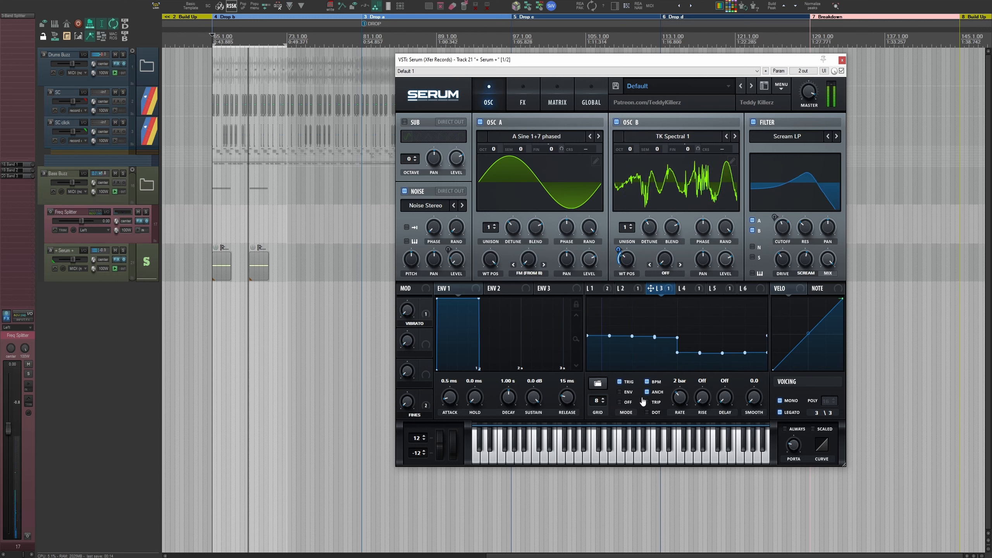
{"action": "left_click_drag", "start_coordinate": [680, 397], "coordinate": [684, 403]}
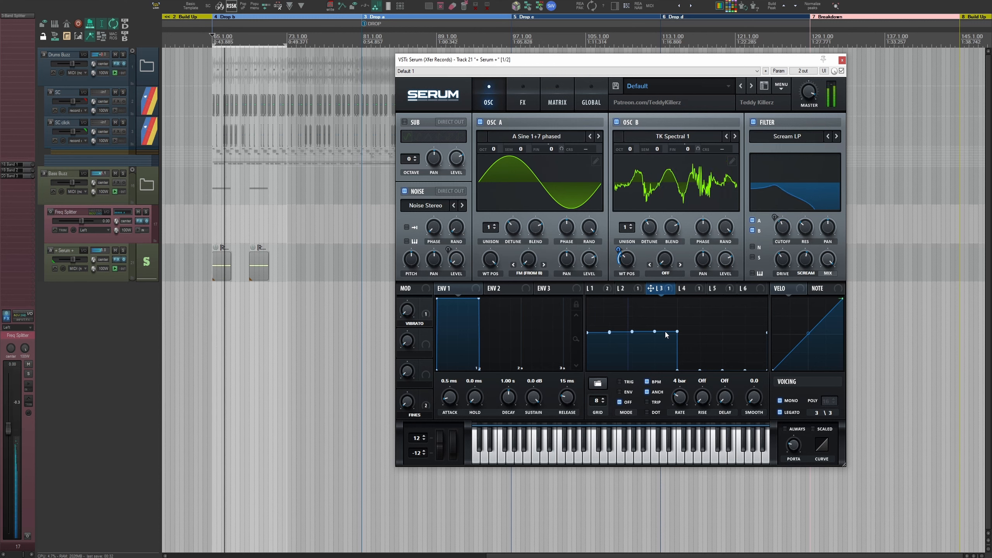
{"action": "left_click_drag", "start_coordinate": [666, 305], "coordinate": [546, 263]}
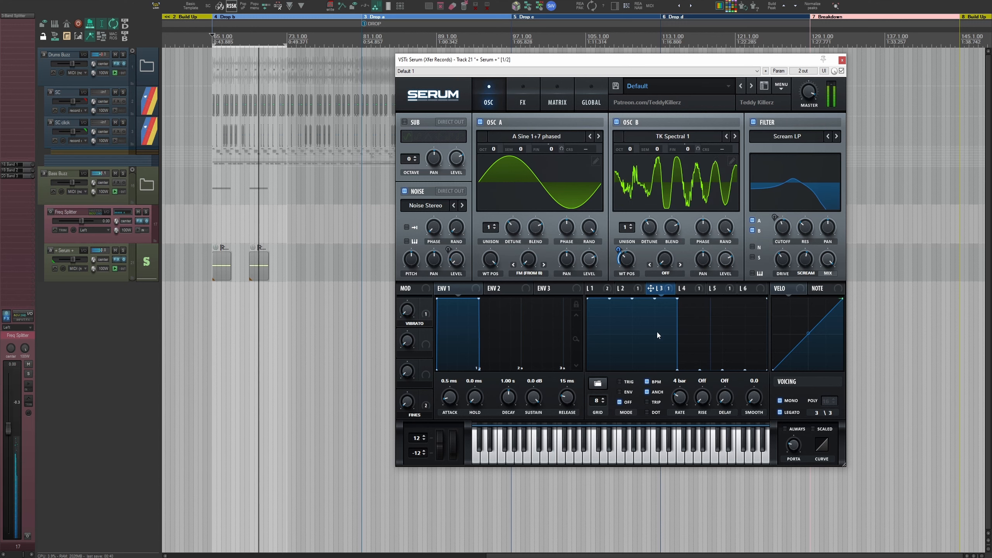
Adjust oscillator A's FM (from B) amount and enable the sub oscillator with a sine wave.
{"action": "mouse_move", "coordinate": [531, 254]}
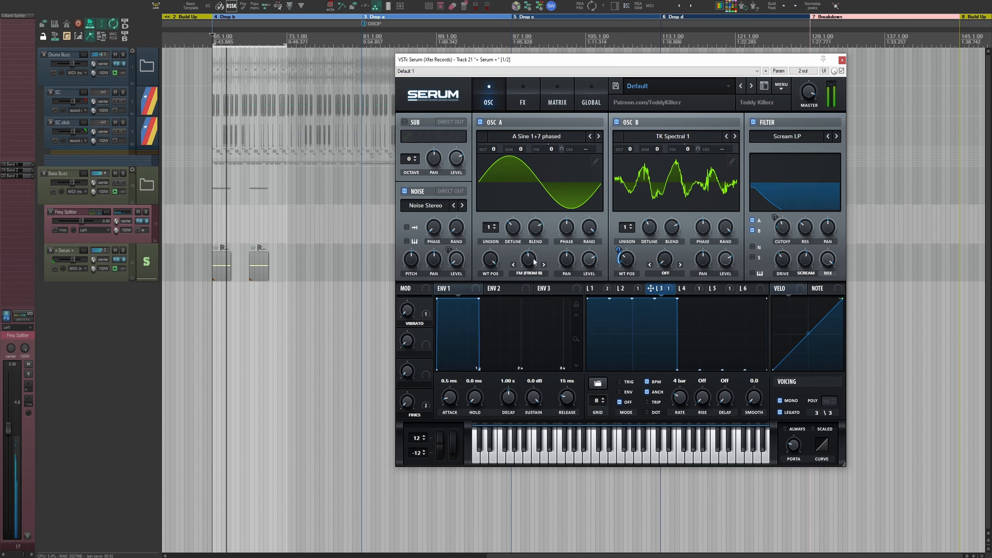
{"action": "left_click_drag", "start_coordinate": [530, 263], "coordinate": [532, 265]}
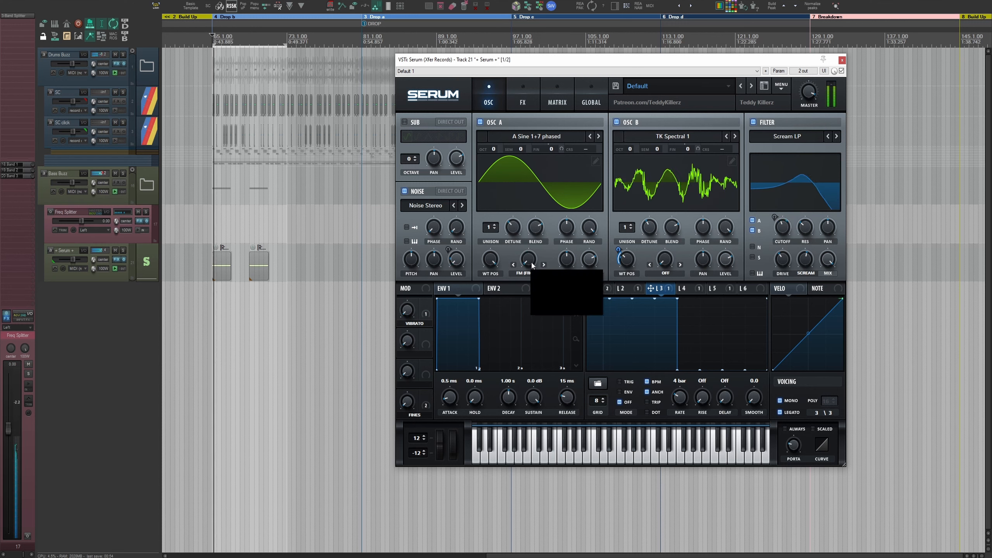
{"action": "mouse_move", "coordinate": [731, 261]}
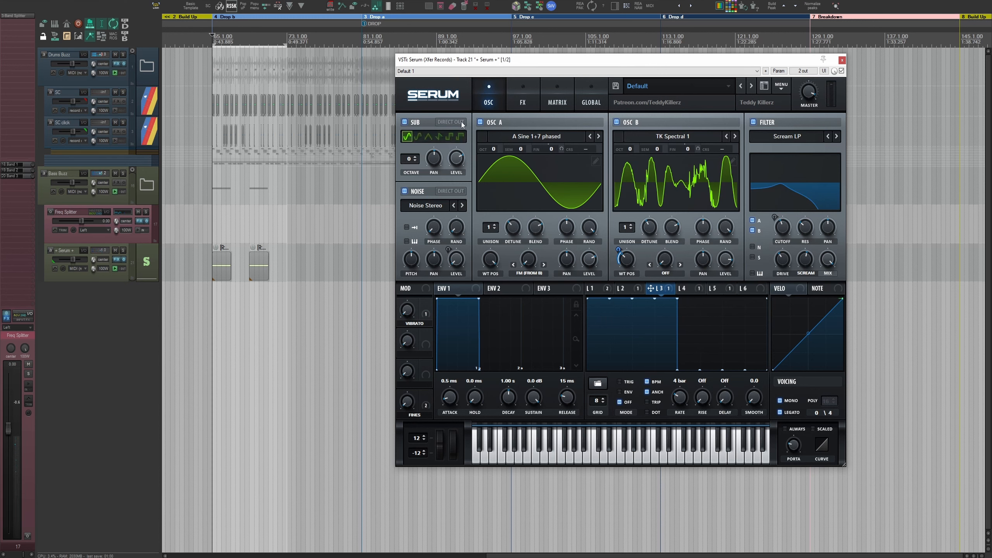
Place an EQ with a low cut after the distortion, and route the sub oscillator to Direct Out with oscillator A switched off.
{"action": "left_click", "coordinate": [521, 102]}
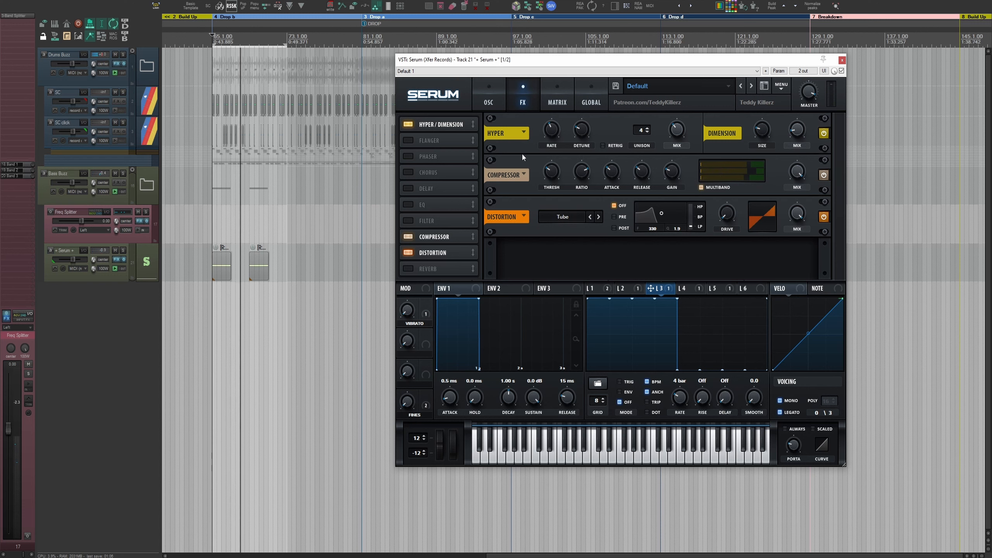
{"action": "left_click_drag", "start_coordinate": [419, 215], "coordinate": [426, 251]}
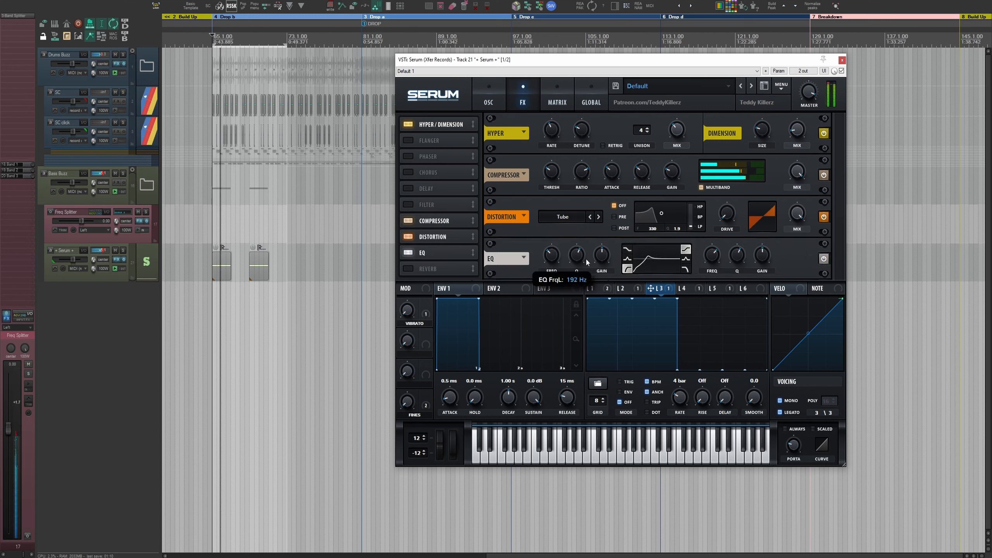
{"action": "left_click", "coordinate": [487, 99]}
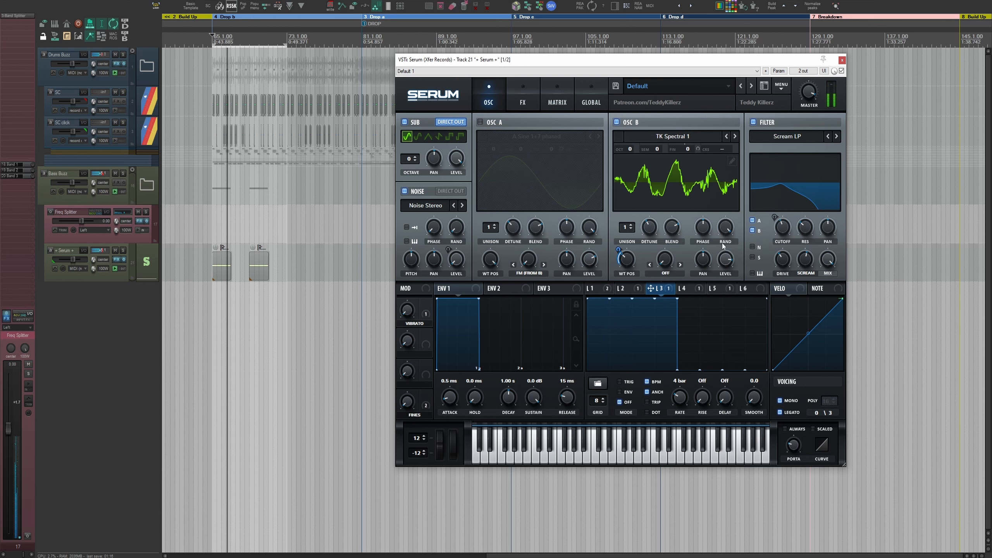
Test the compressor gain and distortion drive, and open the Serum track's Pro-Q 3 to view the spectrum.
{"action": "left_click", "coordinate": [526, 90]}
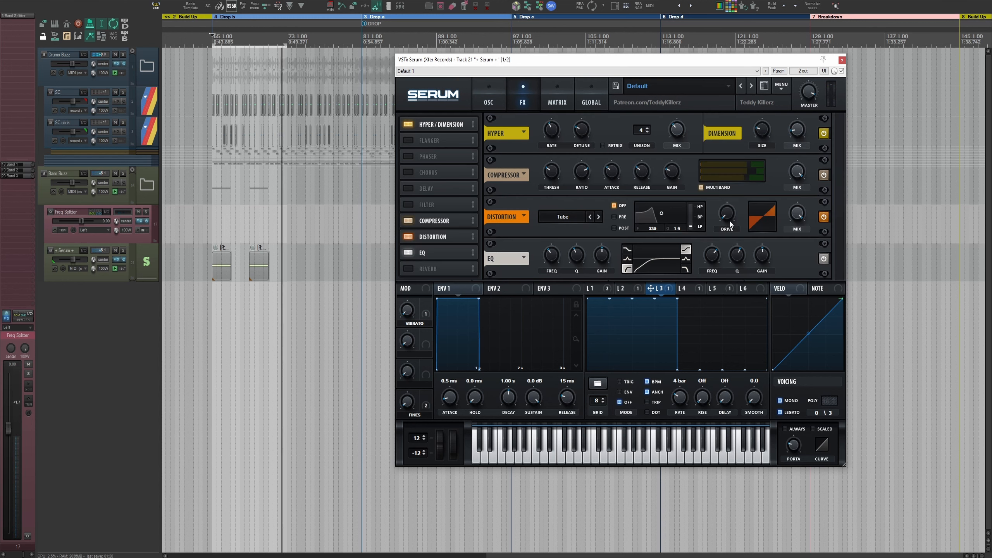
{"action": "left_click_drag", "start_coordinate": [673, 172], "coordinate": [675, 188]}
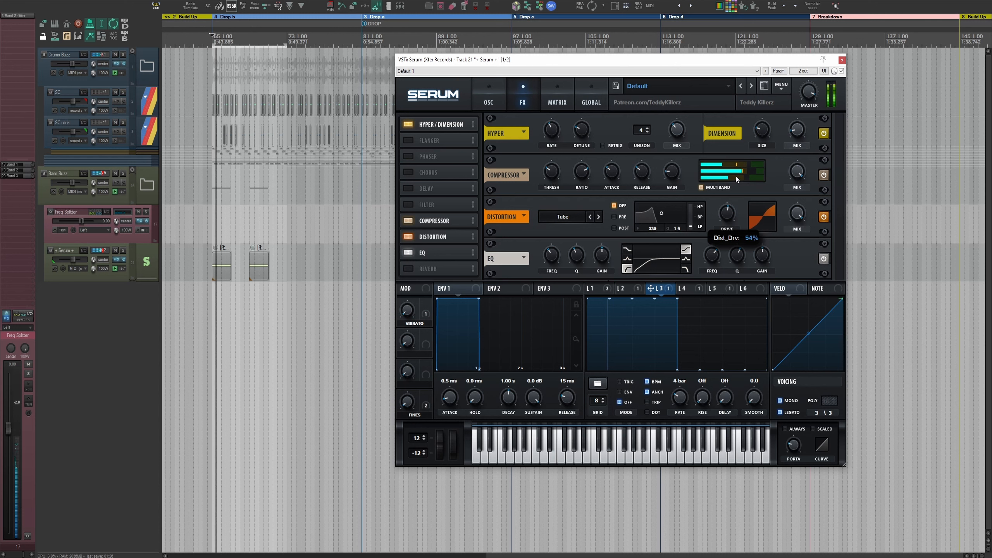
{"action": "left_click", "coordinate": [124, 266]}
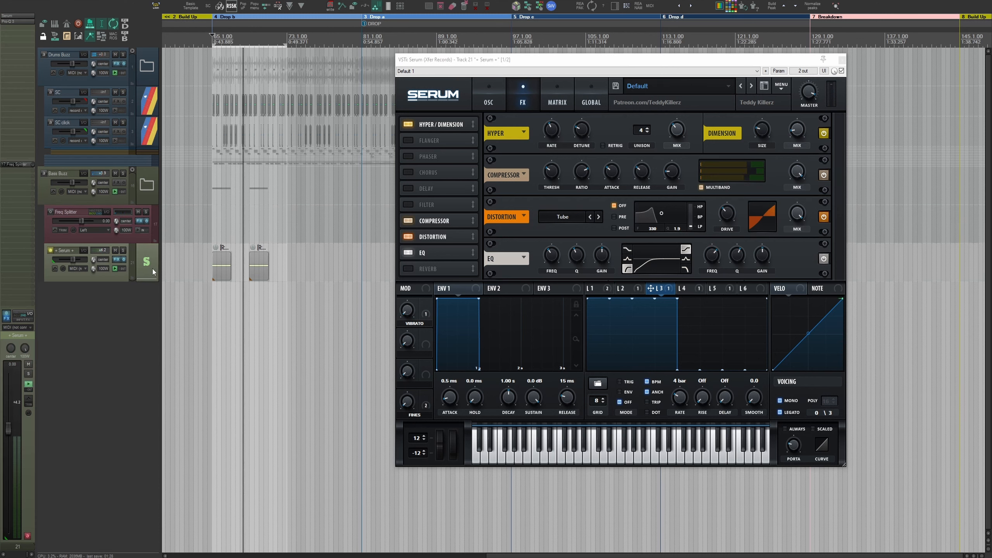
{"action": "left_click", "coordinate": [12, 21]}
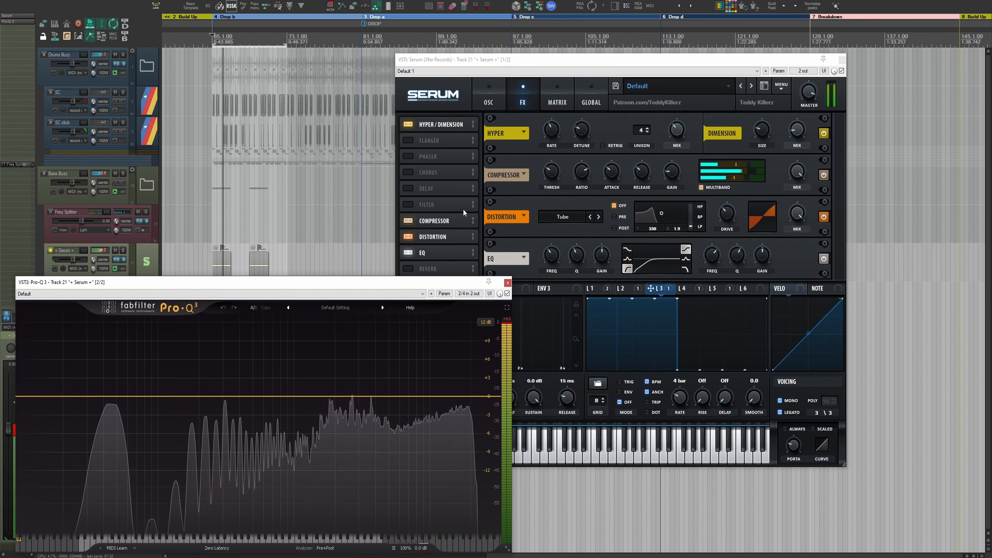
Adjust the Scream LP filter's drive and assign LFO 5 to modulate its cutoff.
{"action": "left_click", "coordinate": [488, 101]}
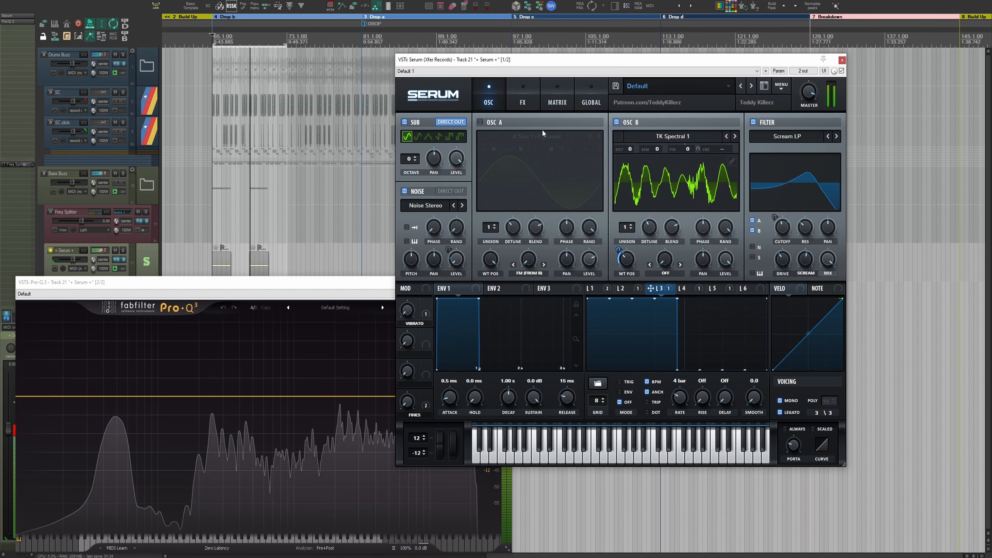
{"action": "left_click", "coordinate": [596, 288]}
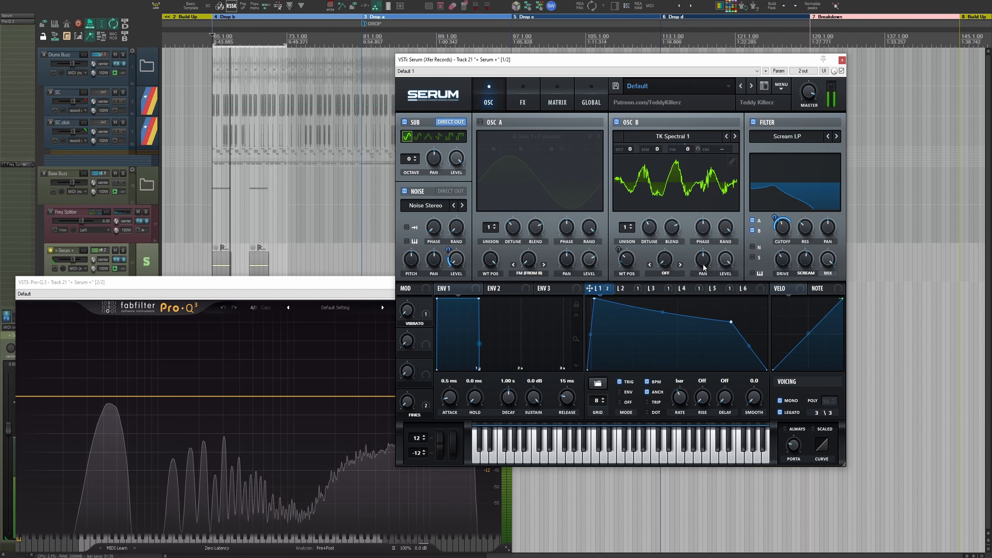
{"action": "left_click_drag", "start_coordinate": [786, 266], "coordinate": [791, 273]}
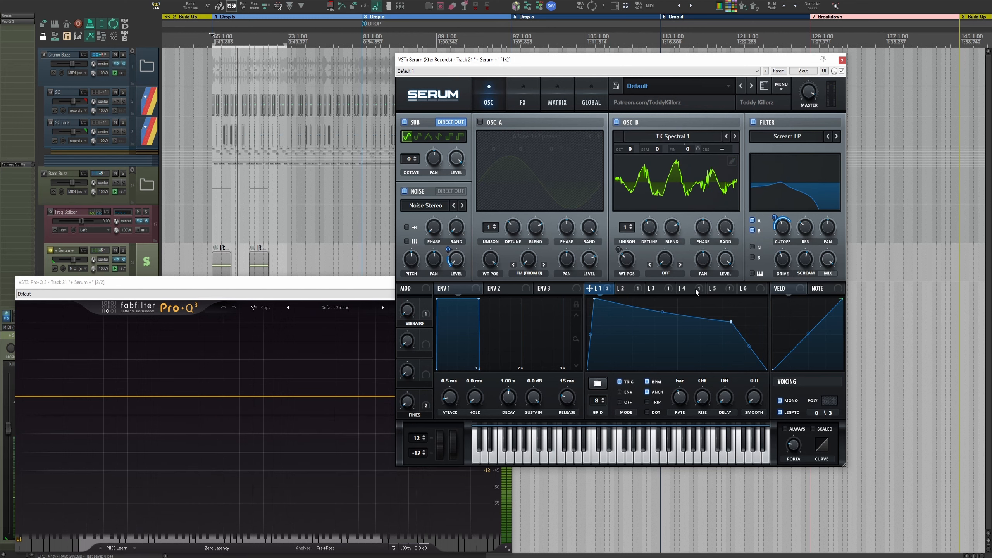
{"action": "left_click", "coordinate": [713, 289]}
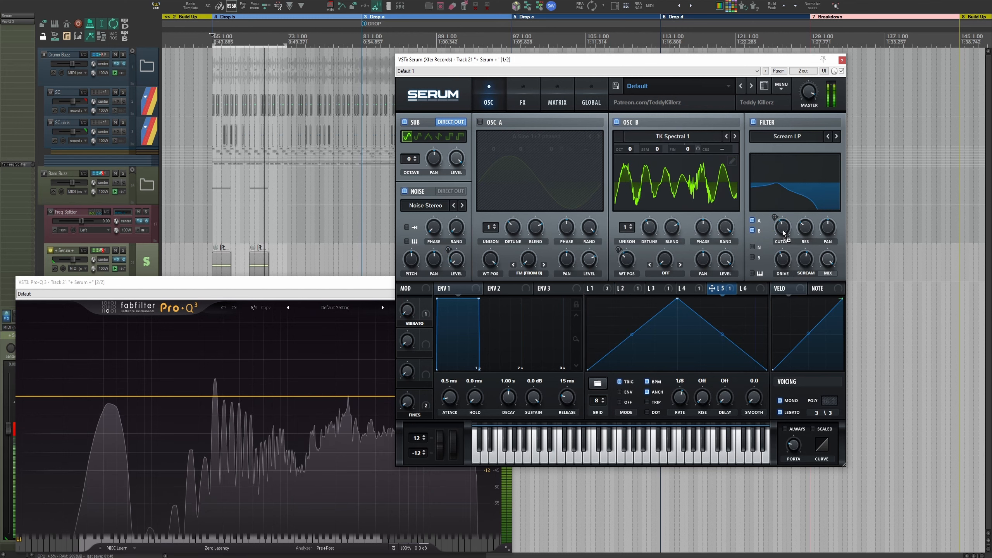
{"action": "left_click_drag", "start_coordinate": [784, 233], "coordinate": [774, 244]}
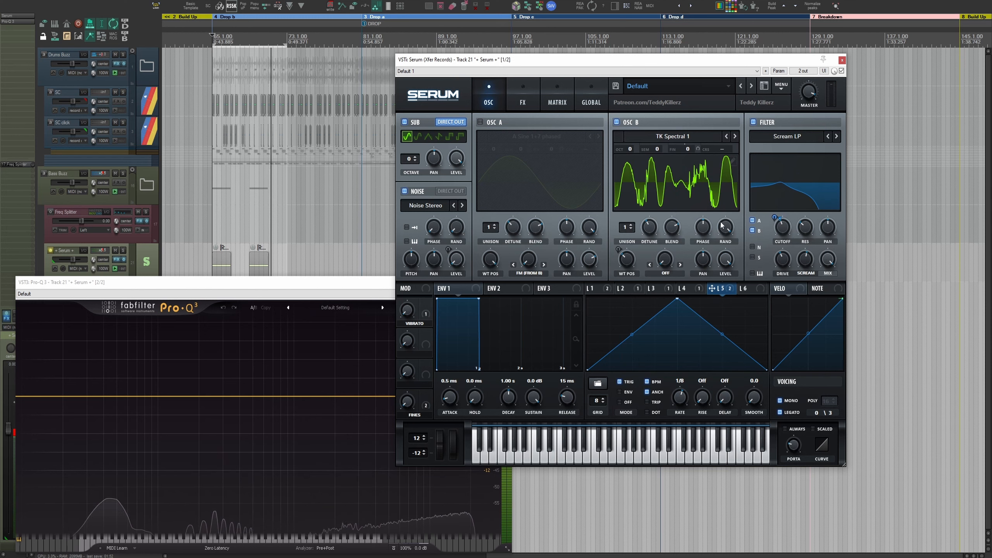
Enable the Filter effect, set its type to Ring Mod, and sweep its cutoff to about 216 Hz.
{"action": "left_click", "coordinate": [524, 97]}
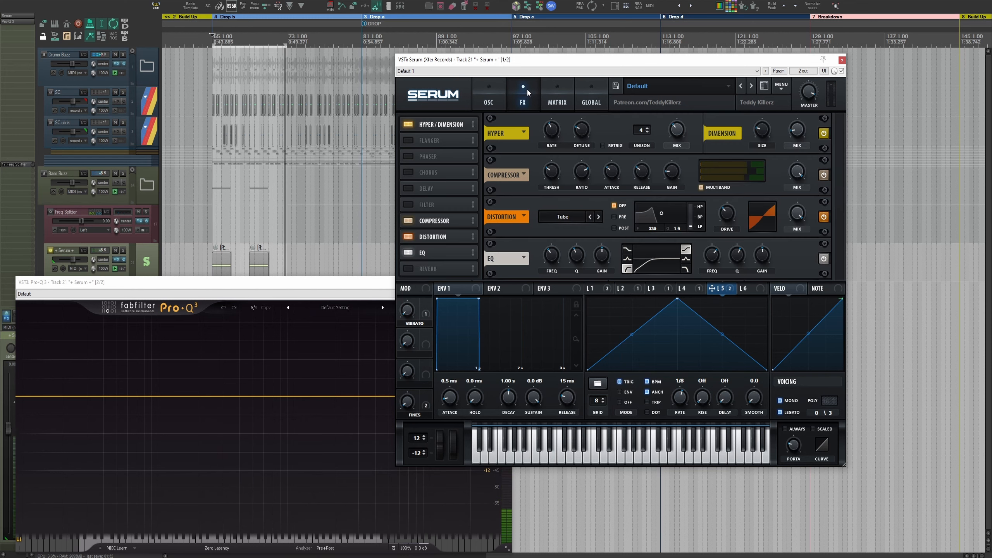
{"action": "left_click", "coordinate": [436, 203]}
{"action": "left_click", "coordinate": [573, 138]}
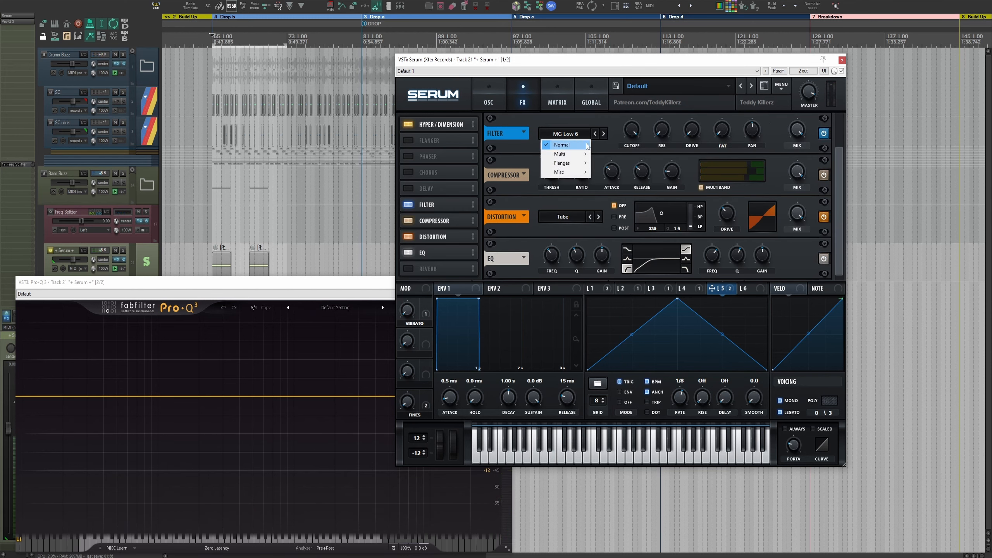
{"action": "mouse_move", "coordinate": [572, 173]}
{"action": "left_click", "coordinate": [620, 219]}
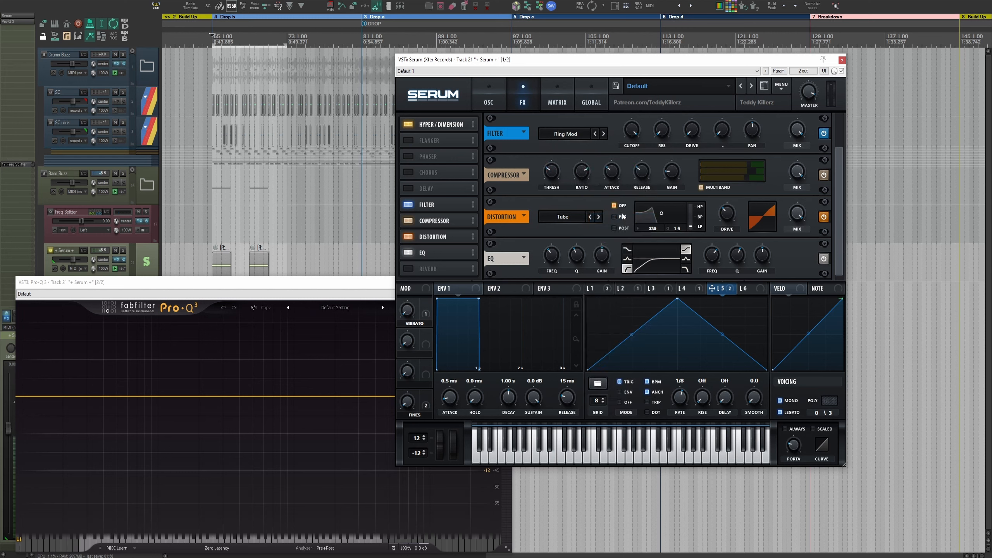
{"action": "left_click_drag", "start_coordinate": [634, 156], "coordinate": [634, 179]}
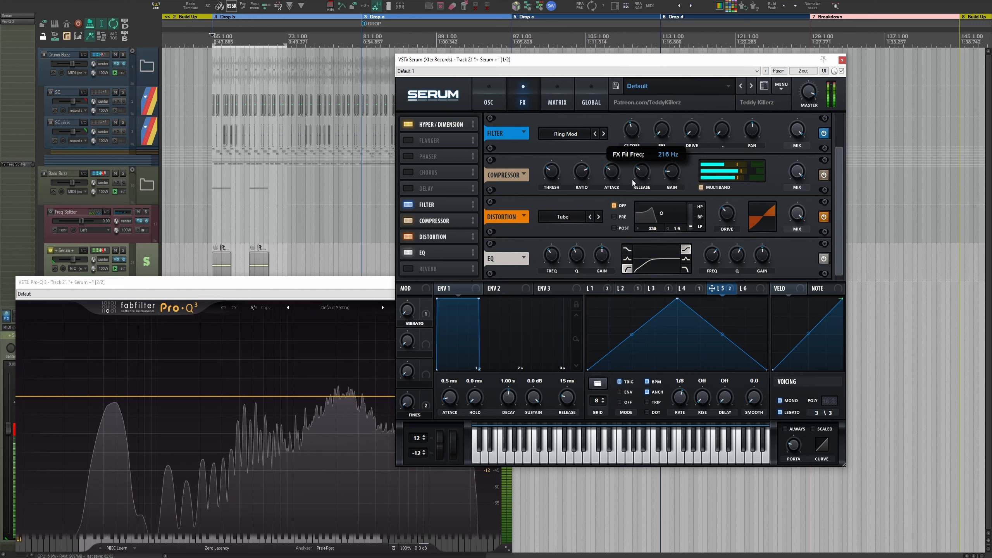
Change the filter effect's type to Formant-II and adjust its cutoff, drive and formant, with the formant at about 64%.
{"action": "left_click", "coordinate": [566, 134]}
{"action": "mouse_move", "coordinate": [562, 172]}
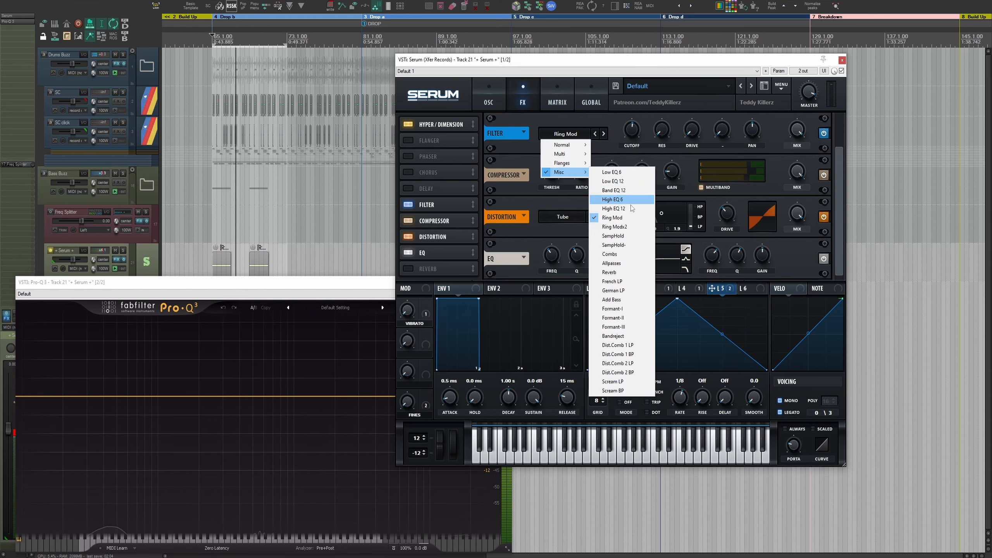
{"action": "left_click", "coordinate": [613, 318]}
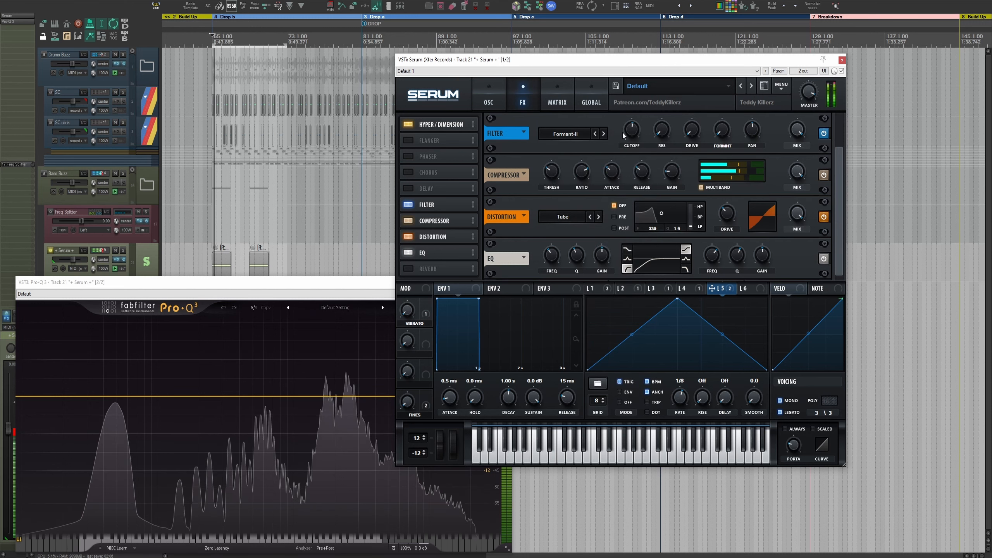
{"action": "left_click_drag", "start_coordinate": [629, 145], "coordinate": [635, 112]}
{"action": "left_click_drag", "start_coordinate": [642, 70], "coordinate": [636, 150]}
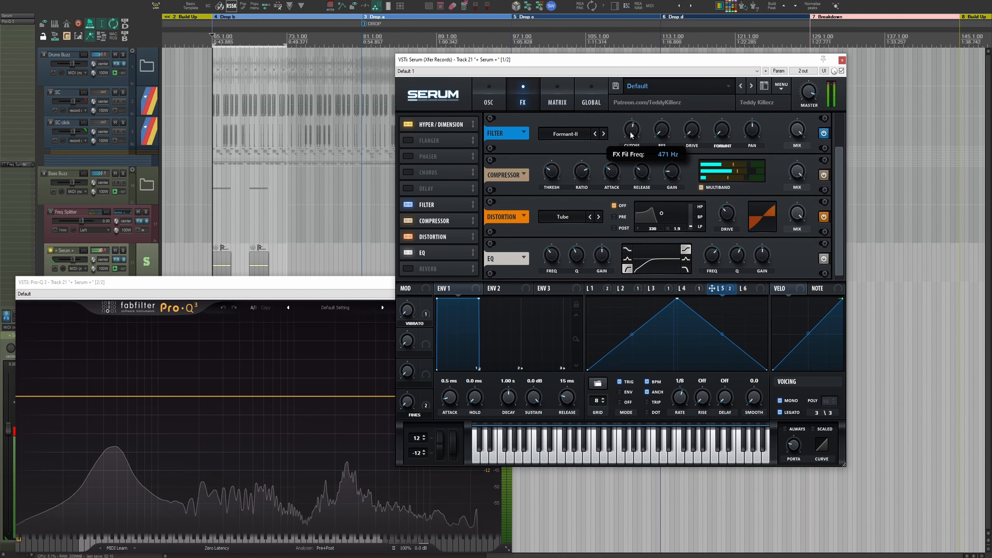
{"action": "left_click_drag", "start_coordinate": [692, 135], "coordinate": [726, 109]}
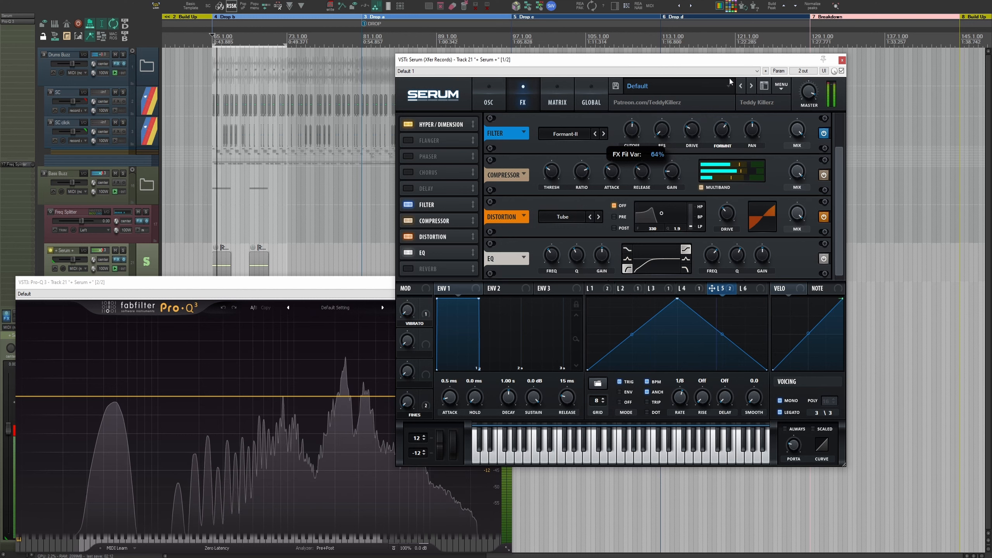
Switch the filter effect to Formant-I and assign its mix to a macro named FORMANT.
{"action": "left_click", "coordinate": [595, 134]}
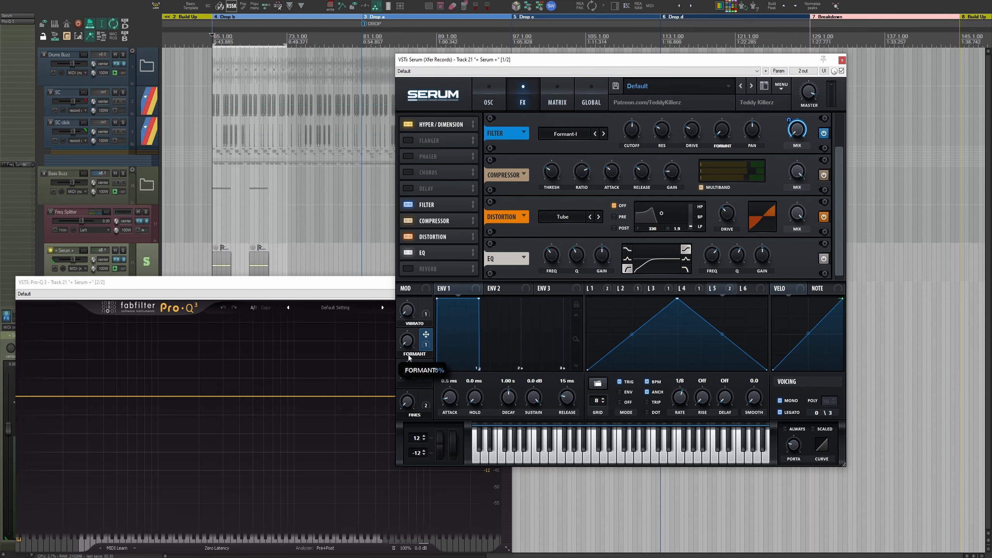
Show the FORMANT macro's automation lane, move the Pro-Q 3 window below it, and stretch the automation item across both Serum items.
{"action": "left_click", "coordinate": [346, 21]}
{"action": "scroll", "coordinate": [279, 162], "scroll_direction": "left", "scroll_amount": 3}
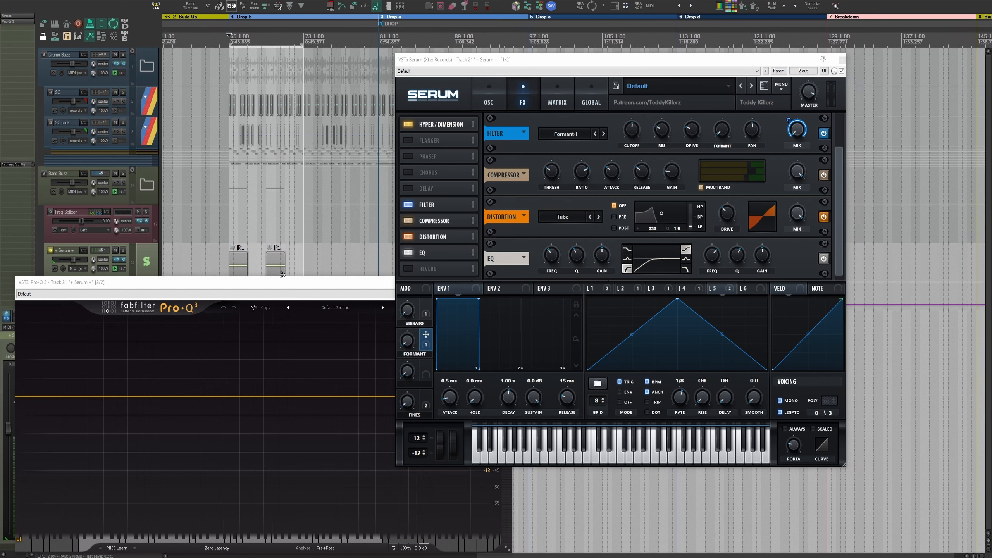
{"action": "left_click", "coordinate": [265, 284]}
{"action": "left_click_drag", "start_coordinate": [265, 284], "coordinate": [258, 346]}
{"action": "scroll", "coordinate": [238, 315], "scroll_direction": "up", "scroll_amount": 3}
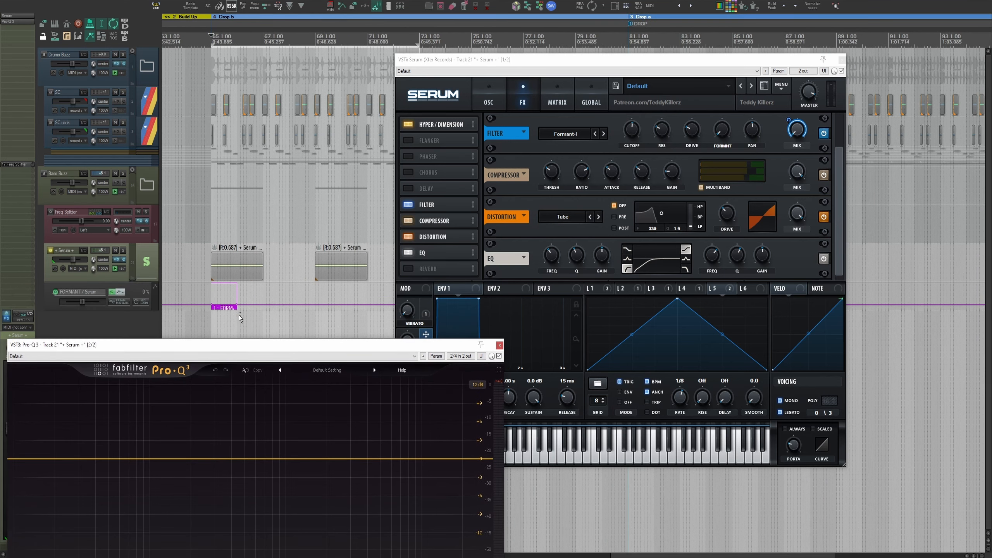
{"action": "left_click_drag", "start_coordinate": [236, 308], "coordinate": [374, 309]}
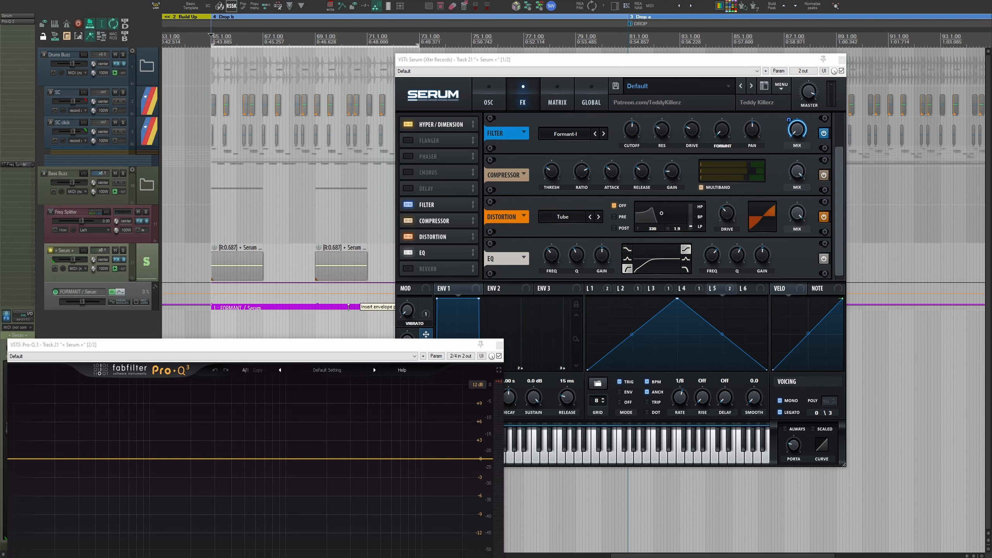
Shape the FORMANT automation to rise from 0% just after bar 69 to a peak at the end of the second Serum item.
{"action": "left_click_drag", "start_coordinate": [368, 271], "coordinate": [369, 261]}
{"action": "key", "text": "space"}
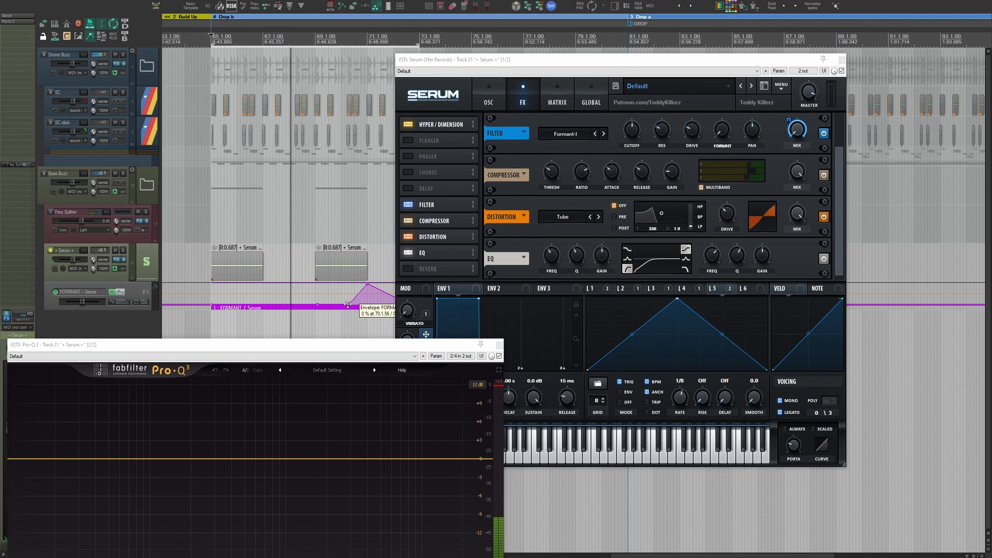
{"action": "left_click_drag", "start_coordinate": [349, 303], "coordinate": [326, 316]}
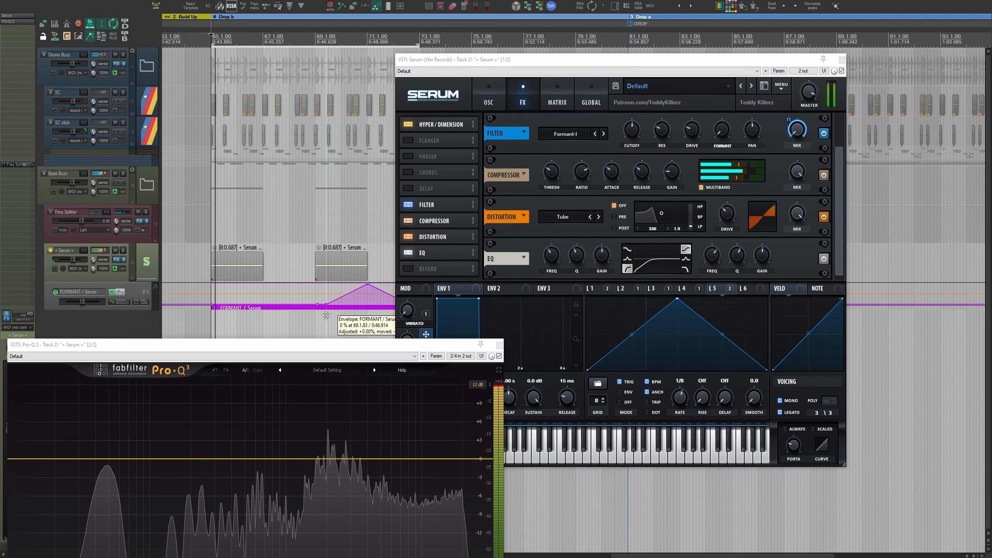
{"action": "left_click", "coordinate": [314, 207]}
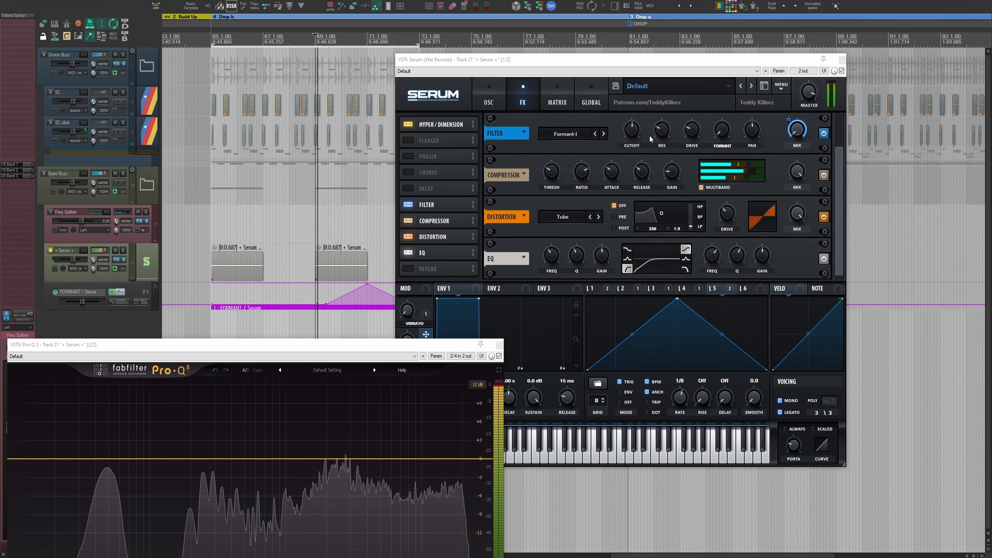
Assign the filter effect's drive to the FORMANT macro with its base drive turned down, and set the filter's formant to 0%.
{"action": "left_click", "coordinate": [670, 132]}
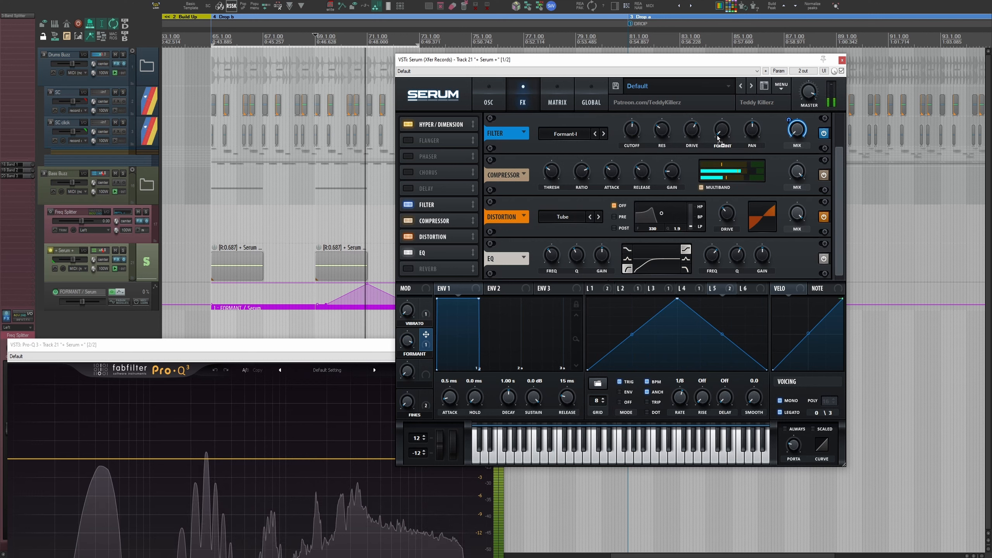
{"action": "left_click_drag", "start_coordinate": [718, 138], "coordinate": [691, 131]}
{"action": "left_click_drag", "start_coordinate": [692, 131], "coordinate": [692, 179]}
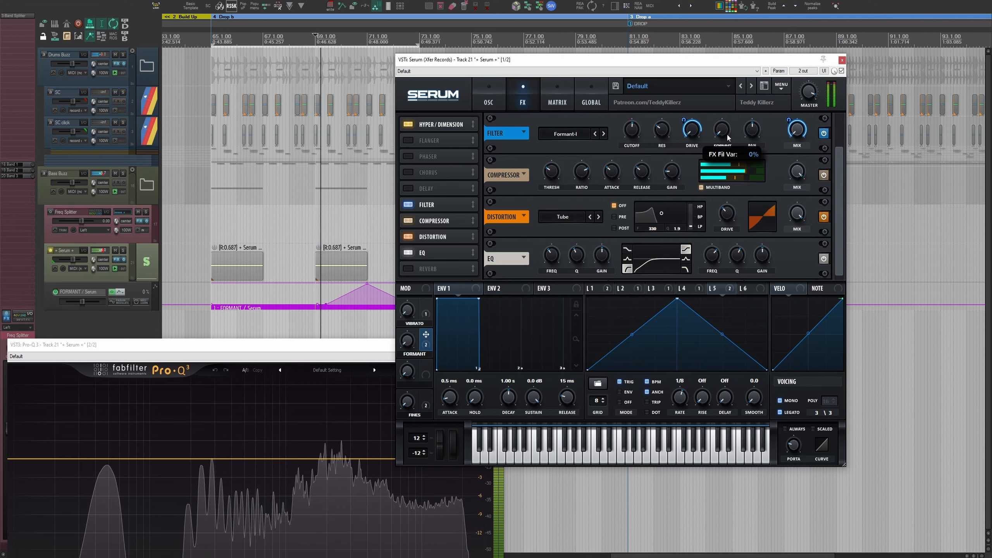
{"action": "key", "text": "space"}
{"action": "left_click_drag", "start_coordinate": [721, 109], "coordinate": [722, 137]}
{"action": "key", "text": "space"}
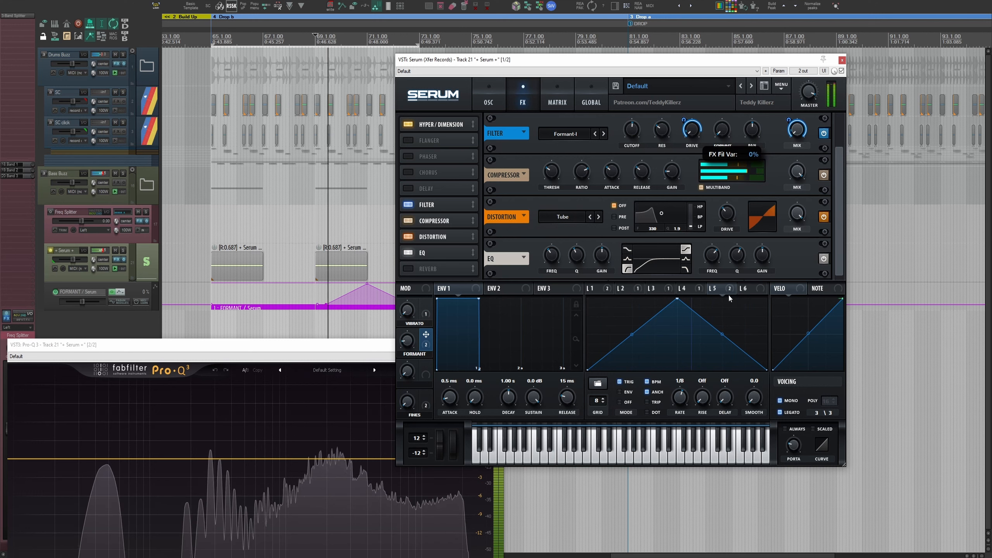
Try modulating the filter effect's formant with LFO 5 and remove that modulation.
{"action": "left_click_drag", "start_coordinate": [721, 289], "coordinate": [717, 131]}
{"action": "key", "text": "space"}
{"action": "key", "text": "space"}
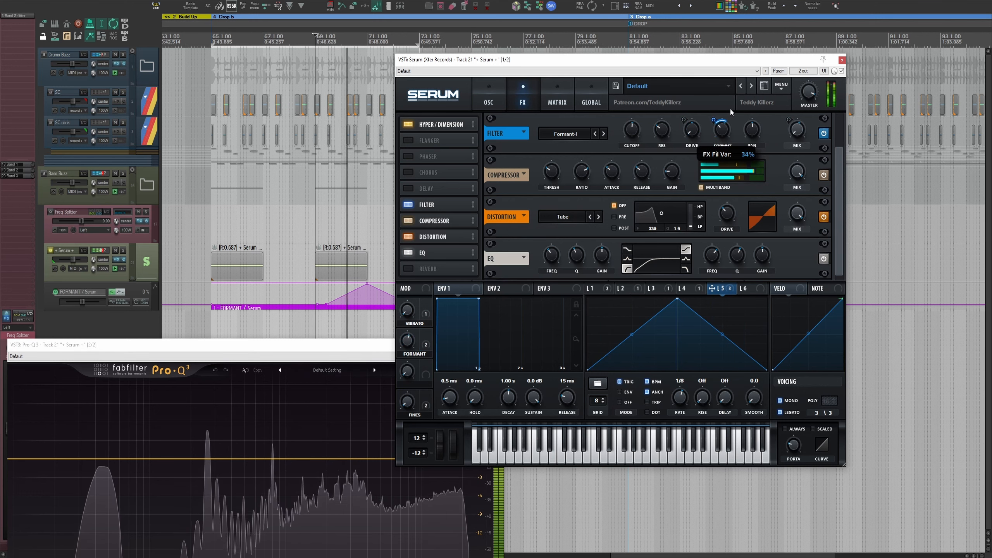
{"action": "right_click", "coordinate": [730, 119]}
{"action": "left_click", "coordinate": [777, 157]}
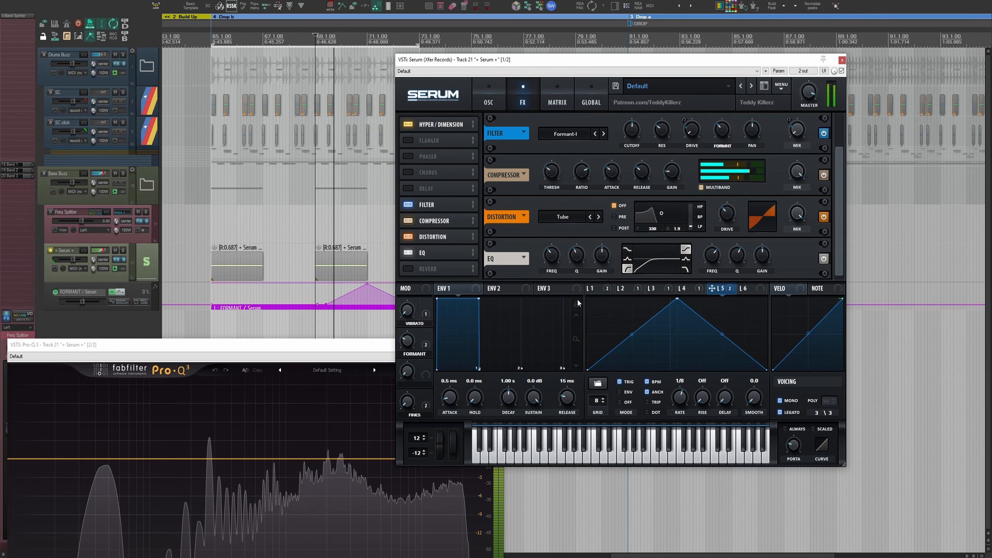
Assign the filter effect's formant to the FORMANT macro and audition the automated sound.
{"action": "left_click_drag", "start_coordinate": [722, 132], "coordinate": [722, 132]}
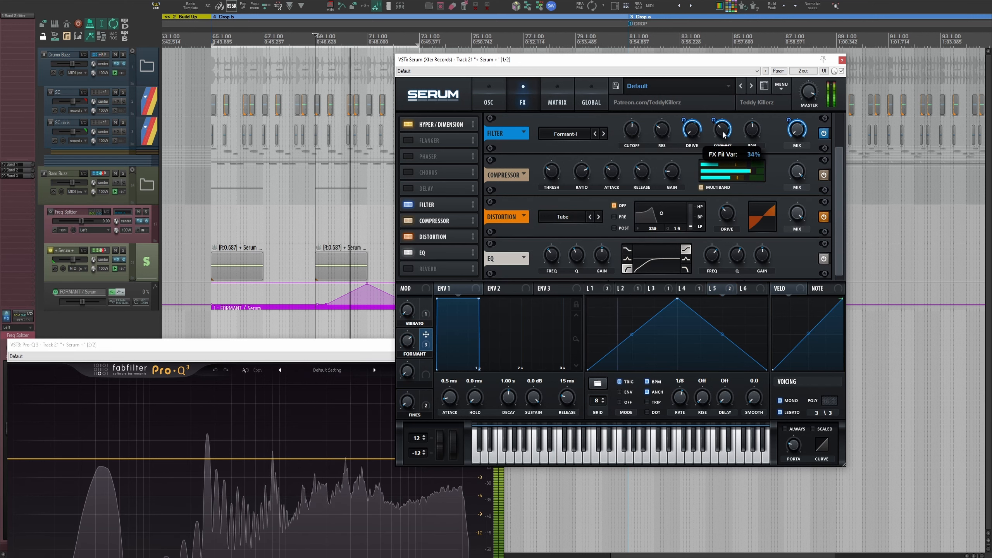
{"action": "key", "text": "space"}
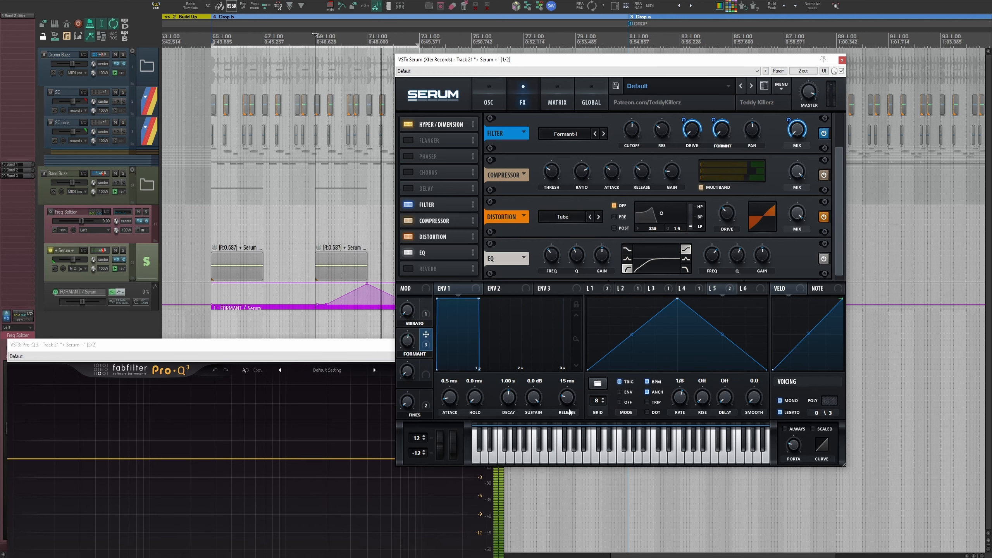
Lengthen Envelope 1's release to 663 ms while checking the shape of LFO 1.
{"action": "left_click_drag", "start_coordinate": [567, 403], "coordinate": [576, 405]}
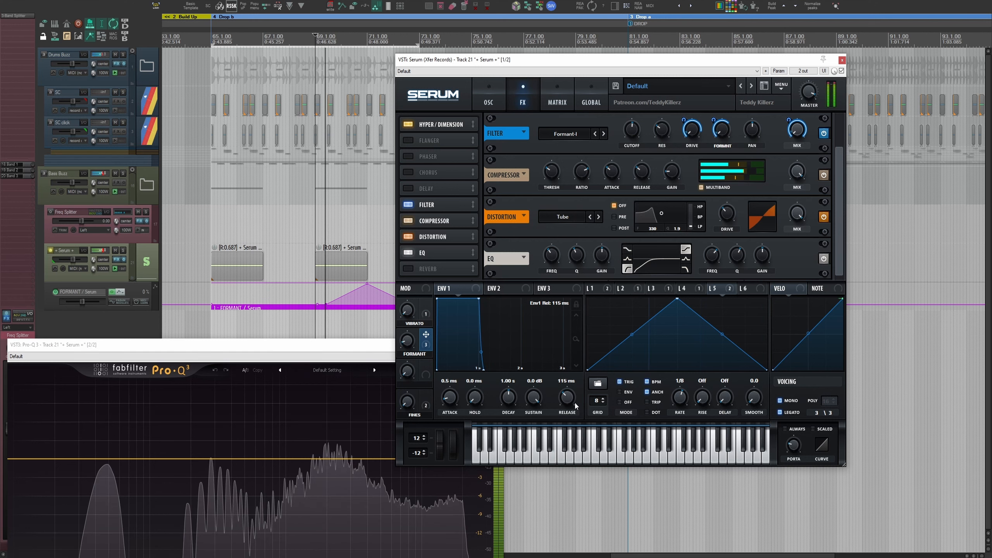
{"action": "left_click", "coordinate": [601, 289]}
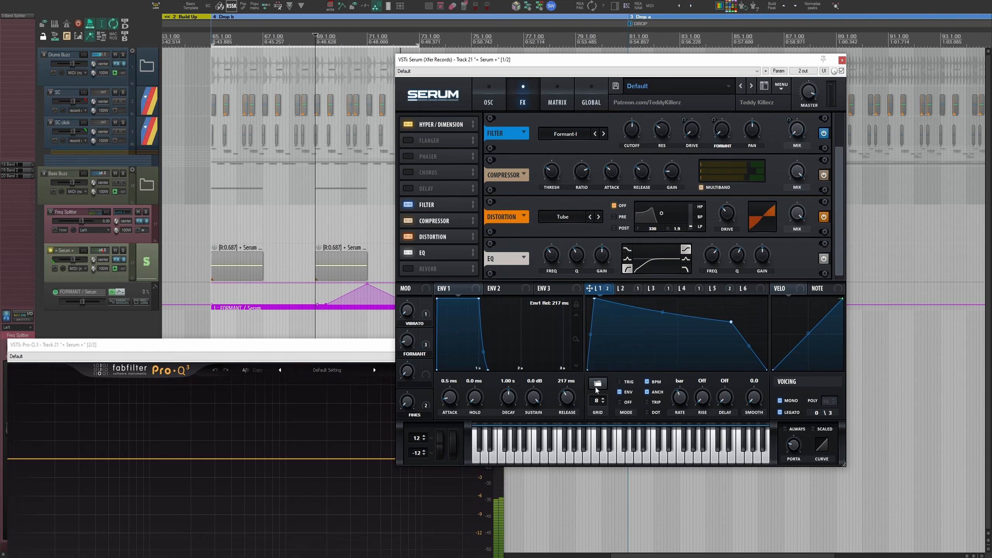
{"action": "left_click_drag", "start_coordinate": [570, 404], "coordinate": [572, 396]}
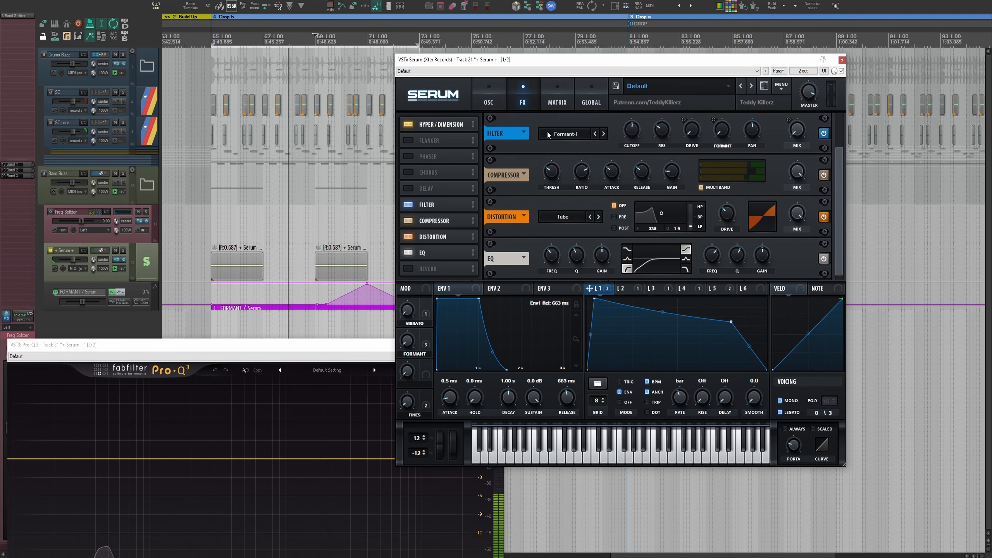
{"action": "left_click", "coordinate": [501, 88]}
{"action": "left_click", "coordinate": [523, 98]}
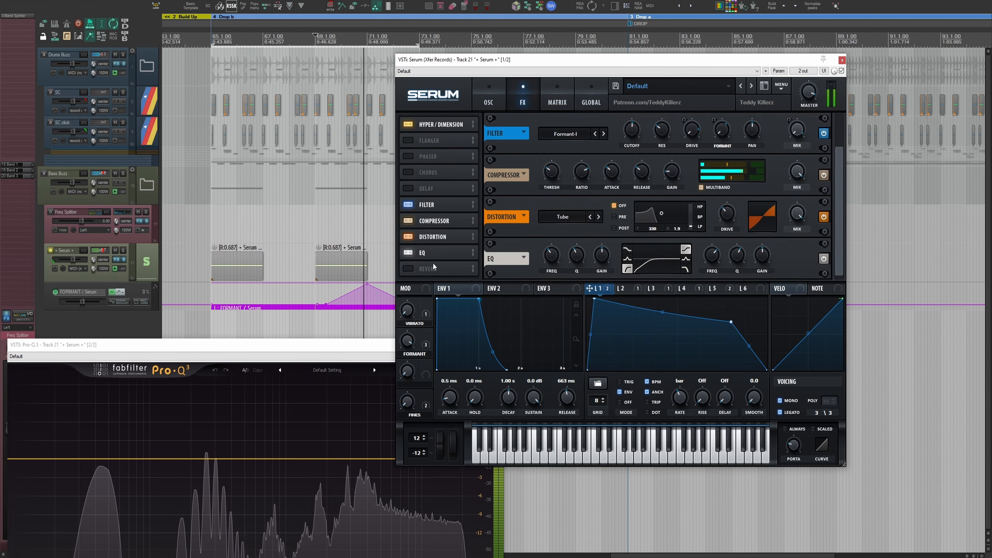
Enable Serum's Reverb effect in Hall mode, lower its mix, and close the synth window.
{"action": "left_click", "coordinate": [432, 268]}
{"action": "mouse_move", "coordinate": [806, 250]}
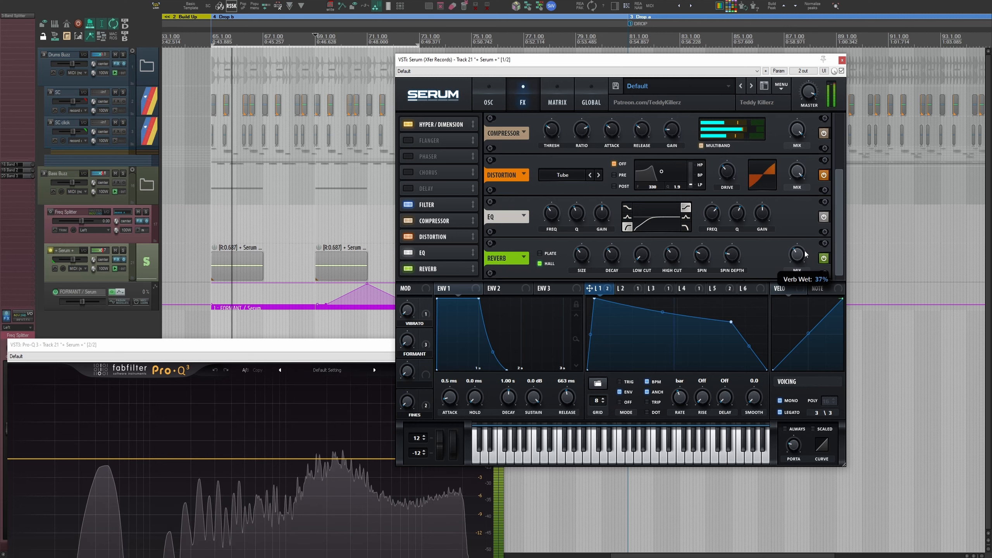
{"action": "left_click_drag", "start_coordinate": [802, 262], "coordinate": [799, 264]}
{"action": "key", "text": "Escape"}
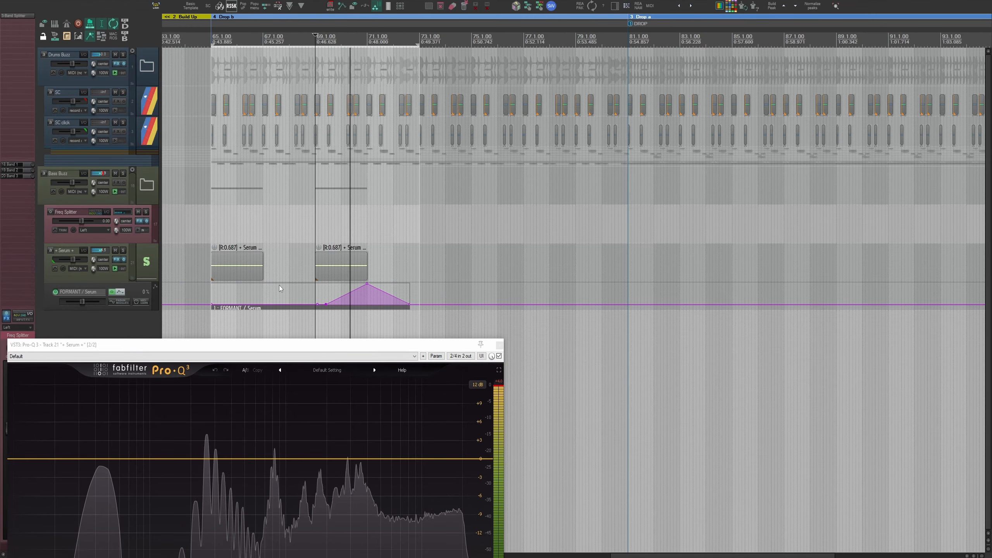
Insert the MISHBY plug-in on the Serum track after Pro-Q 3.
{"action": "left_click", "coordinate": [149, 261]}
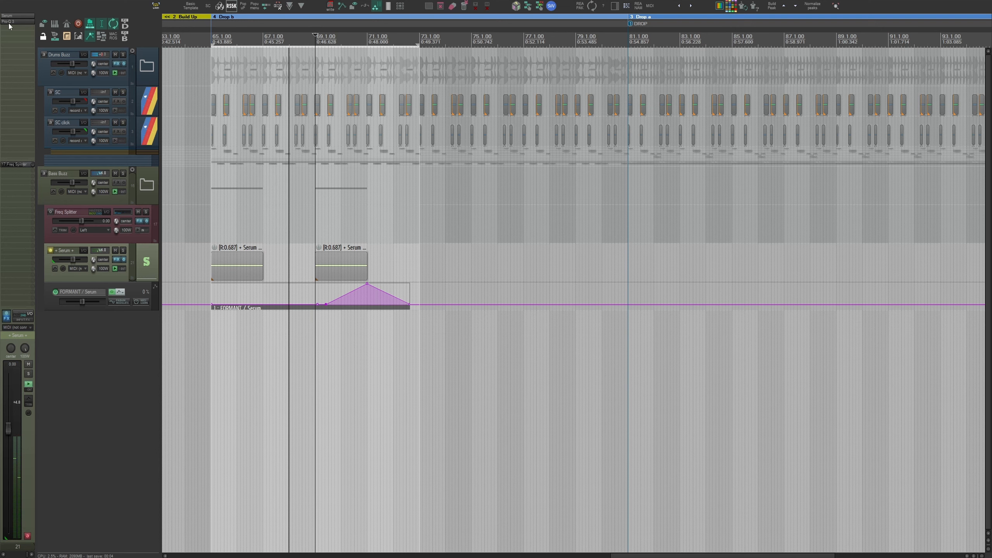
{"action": "key", "text": "space"}
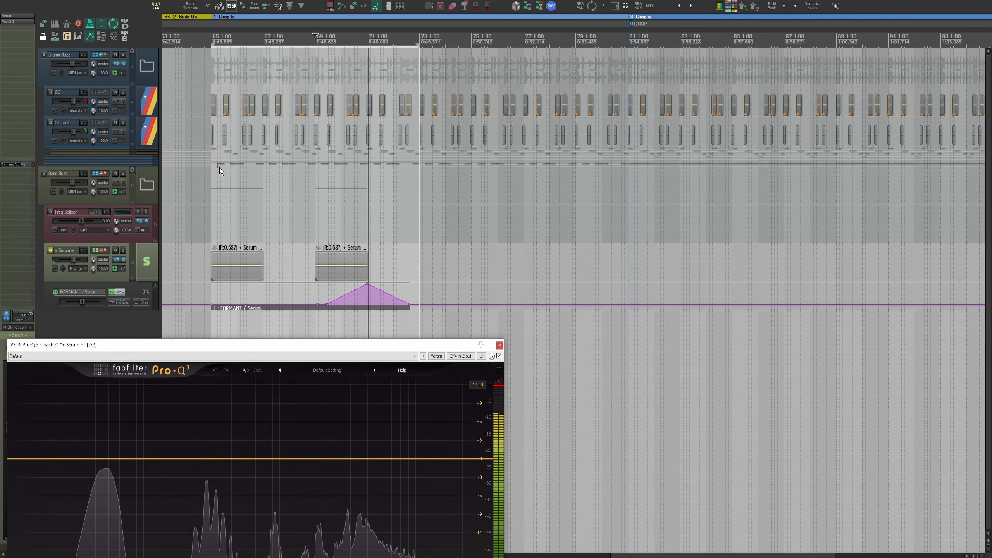
{"action": "left_click", "coordinate": [147, 265]}
{"action": "key", "text": "alt+d"}
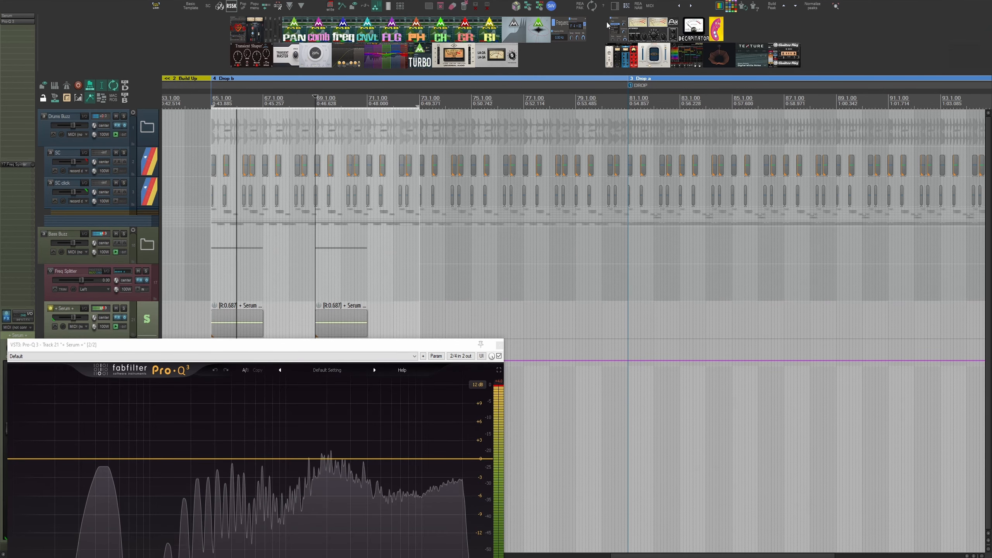
{"action": "left_click", "coordinate": [667, 37]}
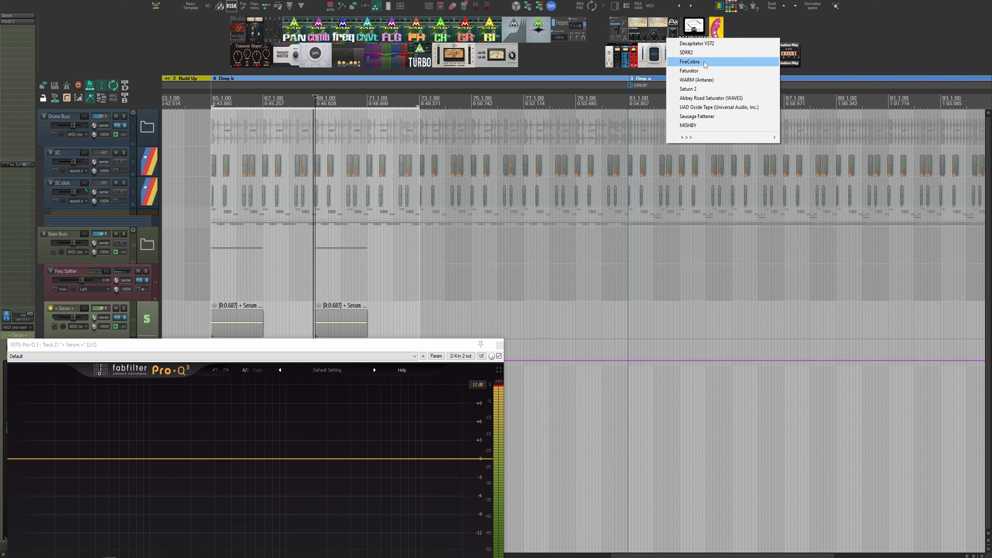
{"action": "left_click", "coordinate": [695, 125]}
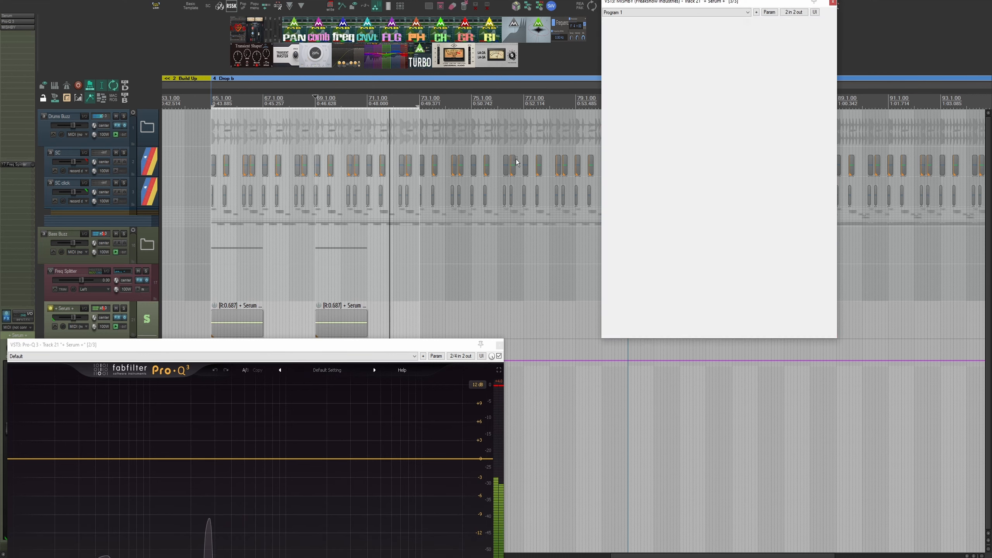
{"action": "key", "text": "alt+d"}
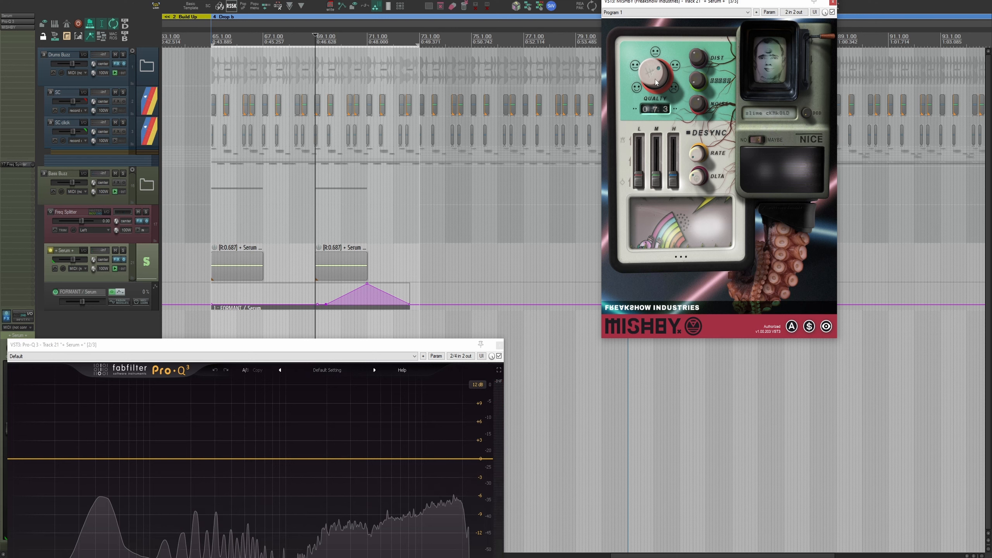
Solo the Serum track and set the time selection from bar 69 to just past the second Serum item.
{"action": "left_click", "coordinate": [122, 251]}
{"action": "left_click_drag", "start_coordinate": [324, 270], "coordinate": [400, 281]}
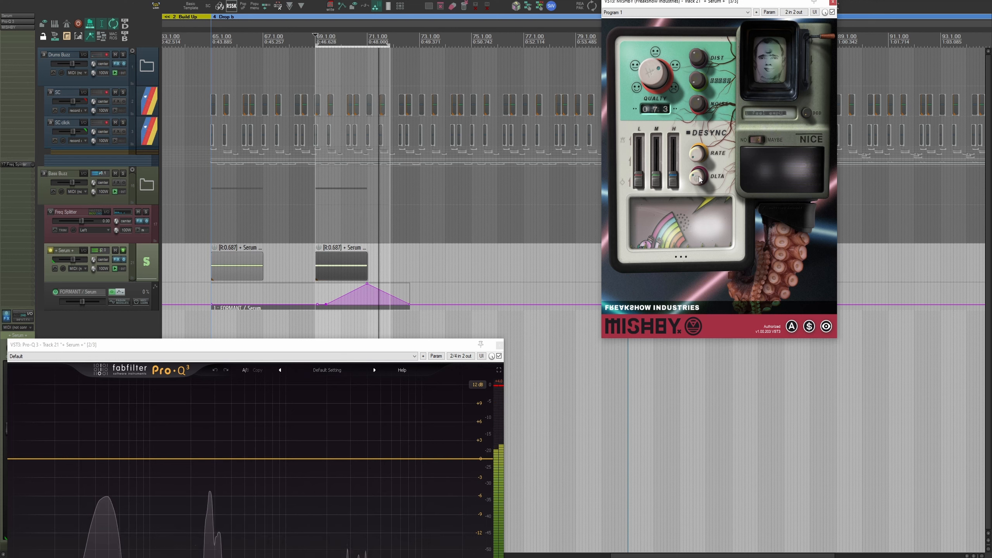
Set MISHBY's quality to 100, raise its H slider, and compare the sound with the plug-in bypassed.
{"action": "left_click_drag", "start_coordinate": [676, 183], "coordinate": [676, 144]}
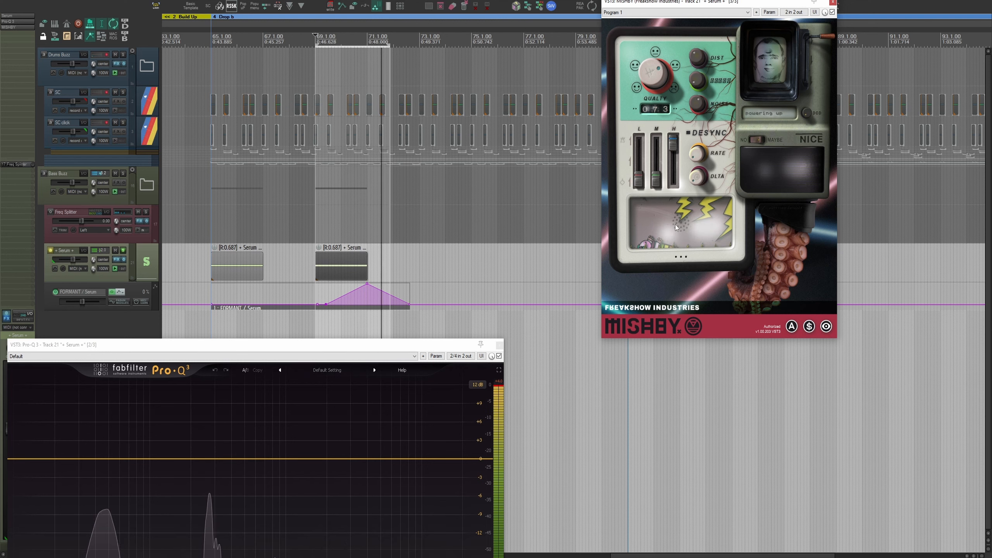
{"action": "left_click_drag", "start_coordinate": [661, 67], "coordinate": [658, 182]}
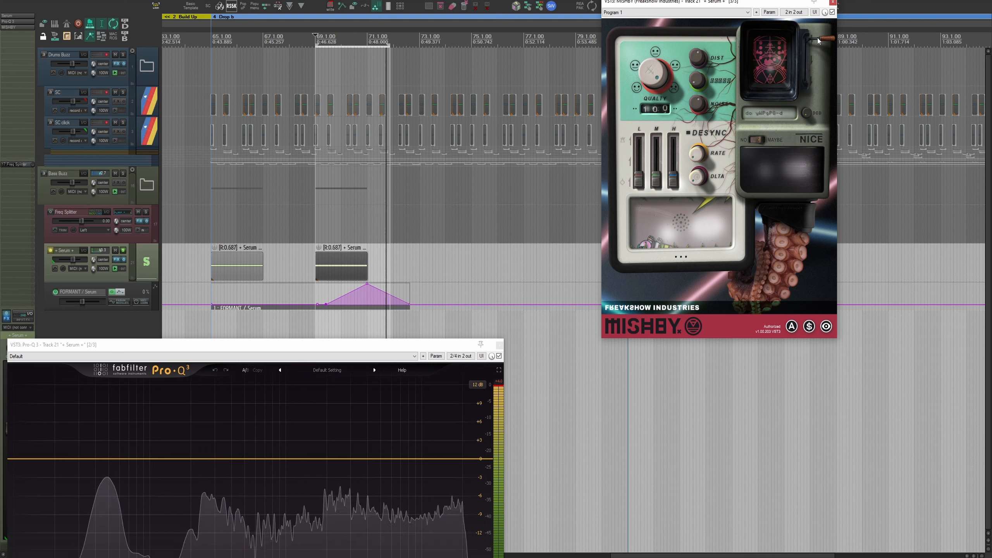
{"action": "left_click_drag", "start_coordinate": [817, 37], "coordinate": [820, 75]}
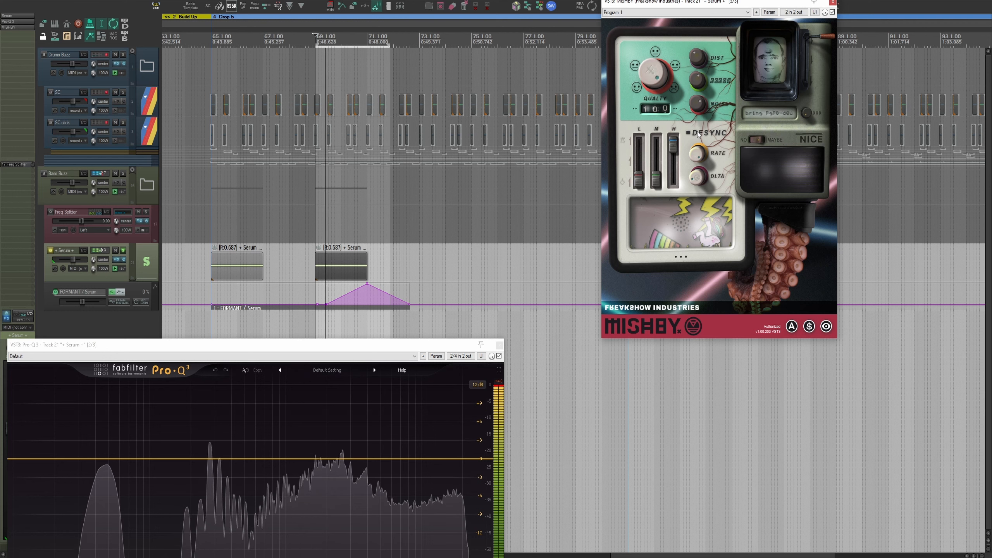
{"action": "left_click", "coordinate": [832, 12]}
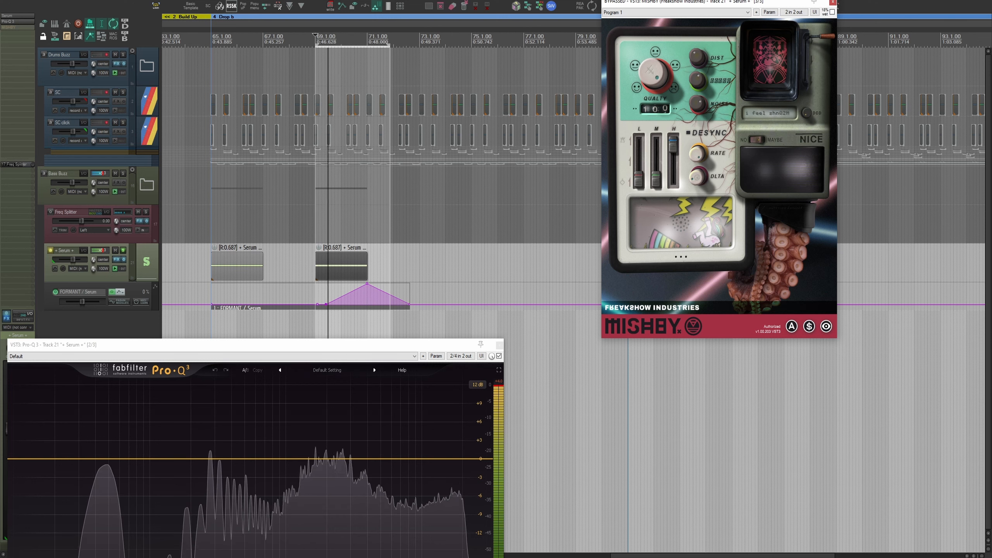
{"action": "left_click", "coordinate": [832, 12]}
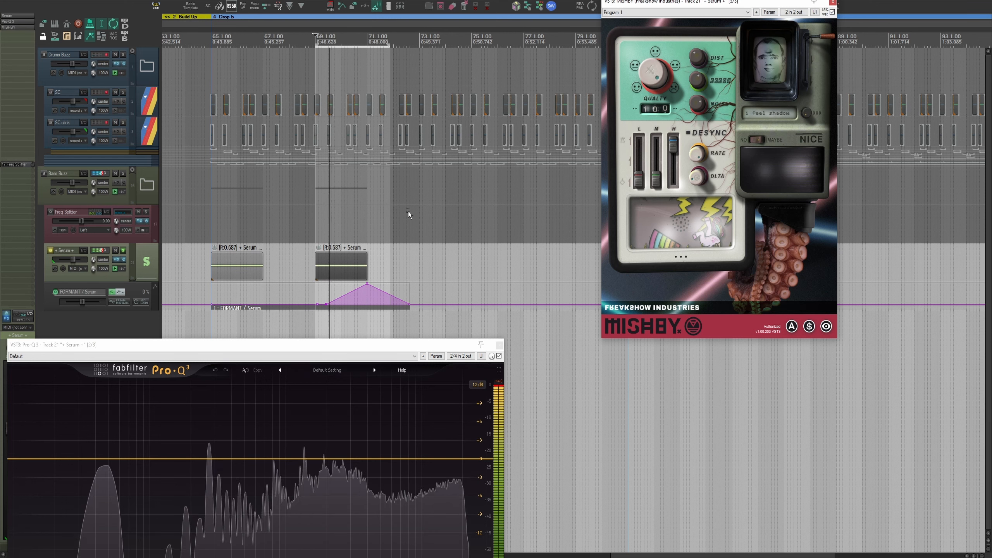
Close MISHBY, extend the time selection back to bar 65, and unsolo the Serum track to hear it with the drums.
{"action": "key", "text": "Escape"}
{"action": "left_click", "coordinate": [207, 237], "text": "shift"}
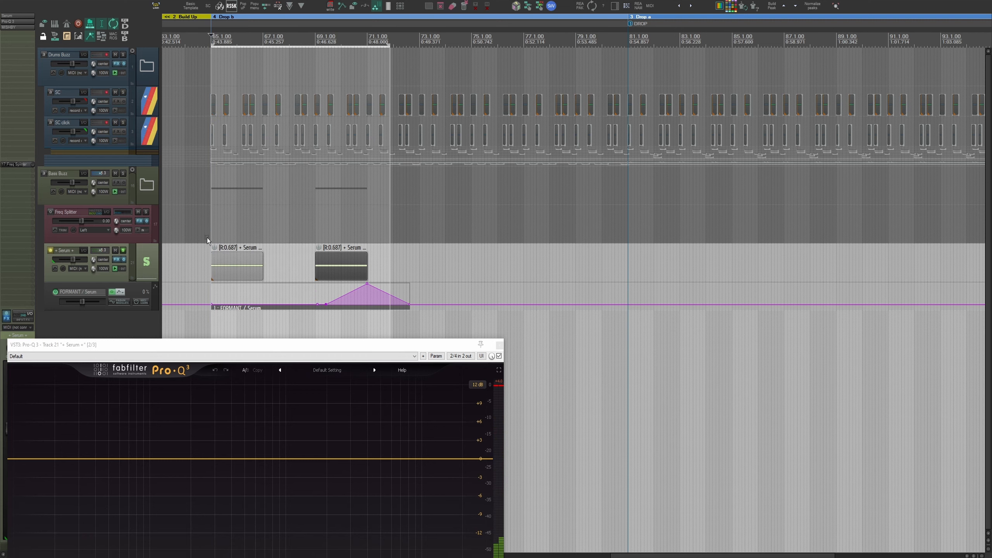
{"action": "left_click", "coordinate": [137, 257]}
{"action": "key", "text": "space"}
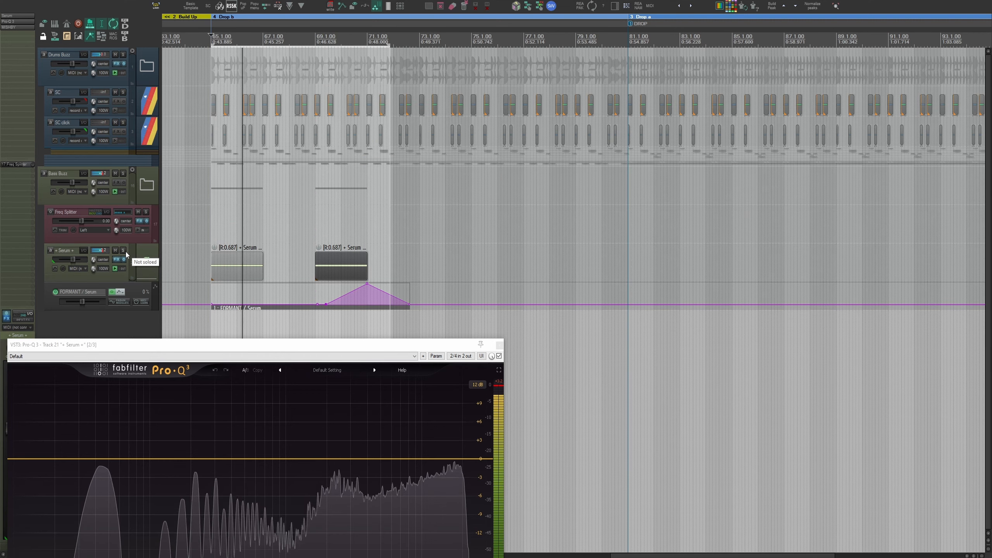
{"action": "left_click", "coordinate": [151, 258]}
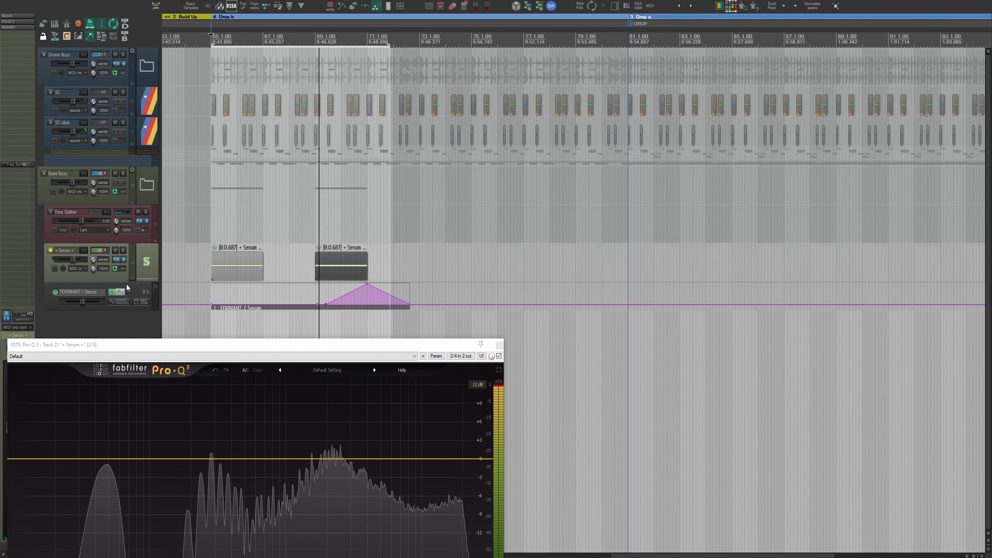
Close the track's Pro-Q 3 window and raise the Serum track's volume to about +2 dB.
{"action": "left_click", "coordinate": [73, 343]}
{"action": "key", "text": "Escape"}
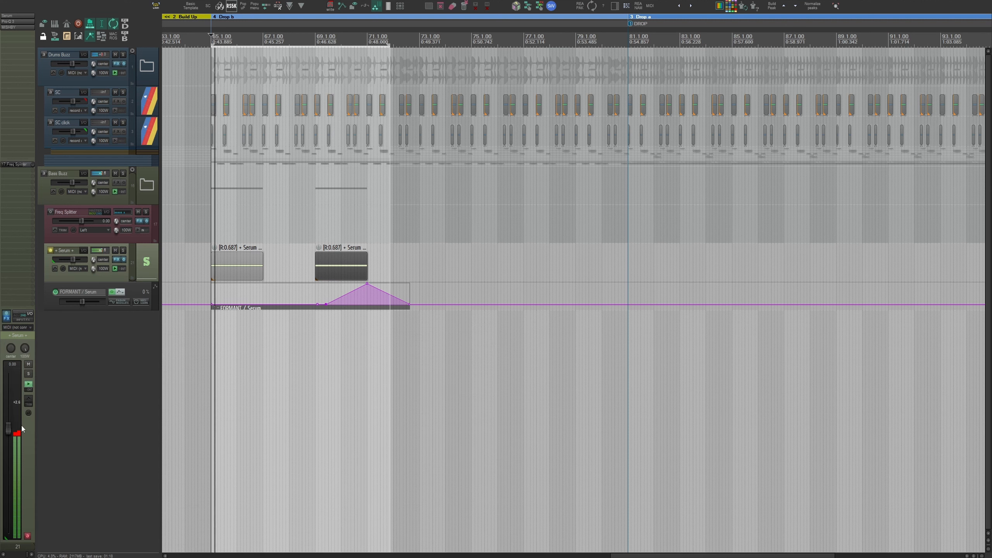
{"action": "scroll", "coordinate": [15, 421], "scroll_direction": "up", "scroll_amount": 1}
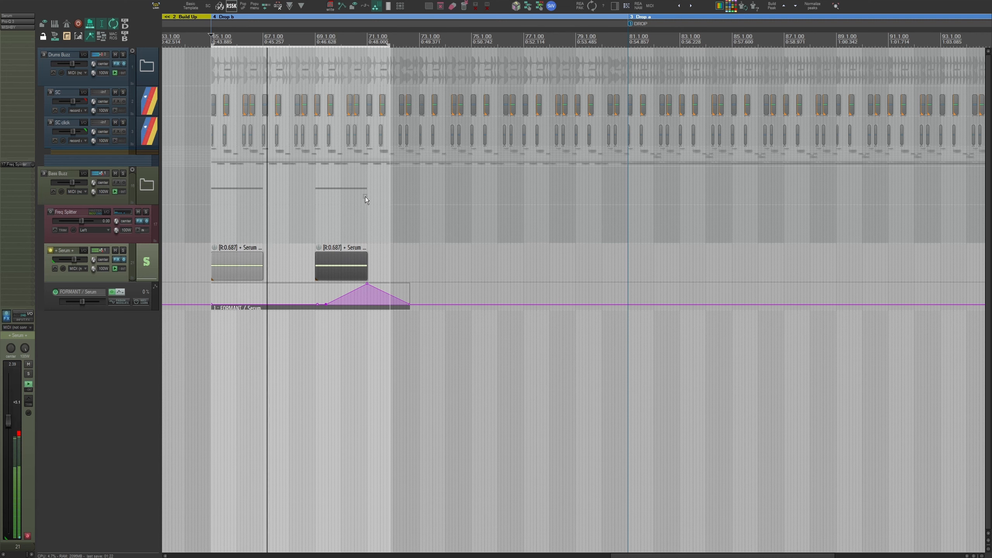
Check the mix on the monitoring Pro-Q 3 analyzer and the s(M)exoscope waveform display.
{"action": "key", "text": "f"}
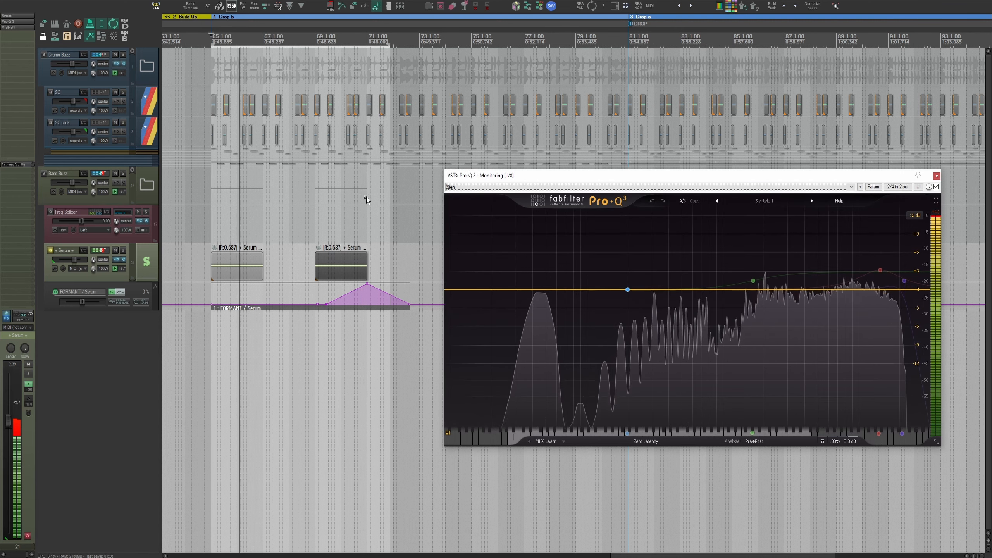
{"action": "key", "text": "f"}
{"action": "key", "text": "o"}
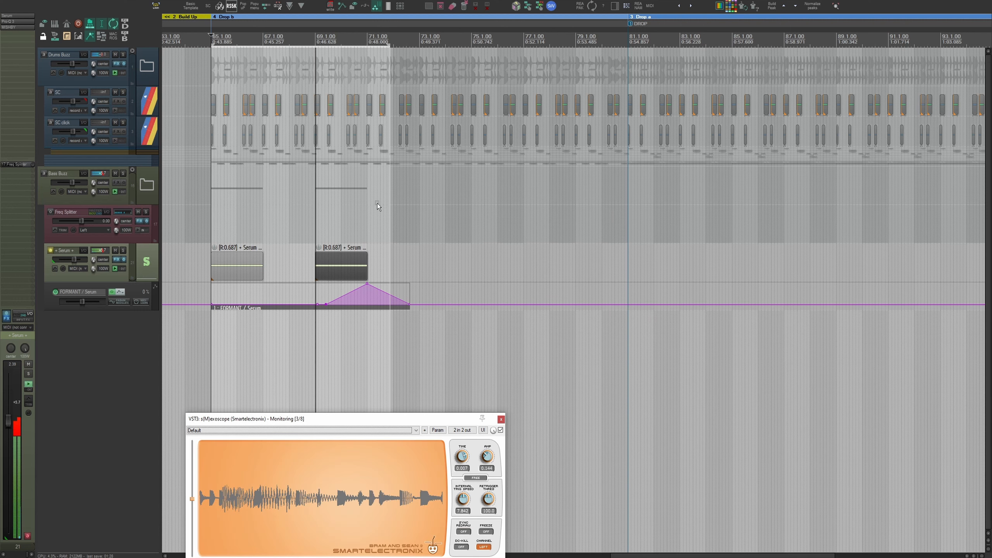
Close the s(M)exoscope window and copy the two Serum clips with their FORMANT automation to bar 73.
{"action": "key", "text": "o"}
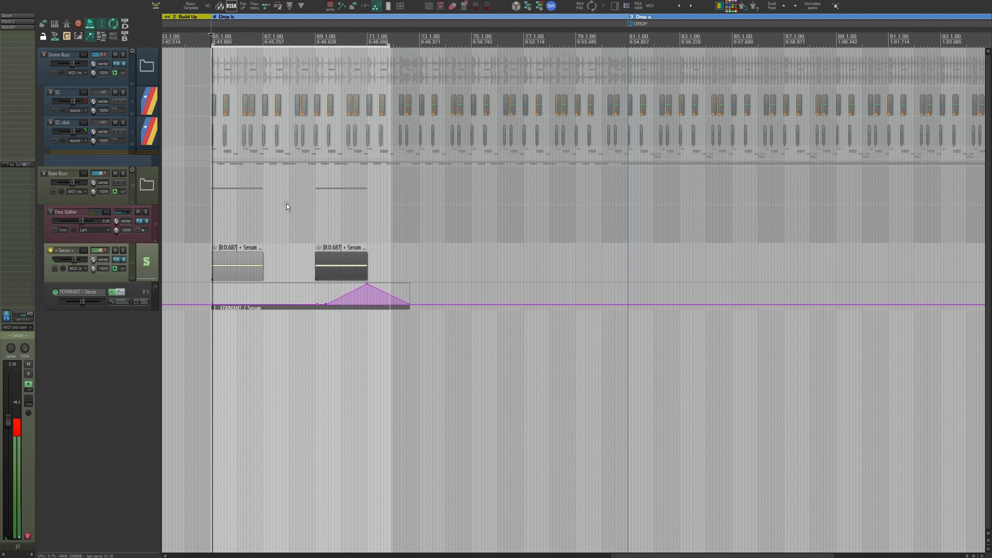
{"action": "scroll", "coordinate": [457, 196], "scroll_direction": "right", "scroll_amount": 2}
{"action": "scroll", "coordinate": [359, 248], "scroll_direction": "down", "scroll_amount": 2}
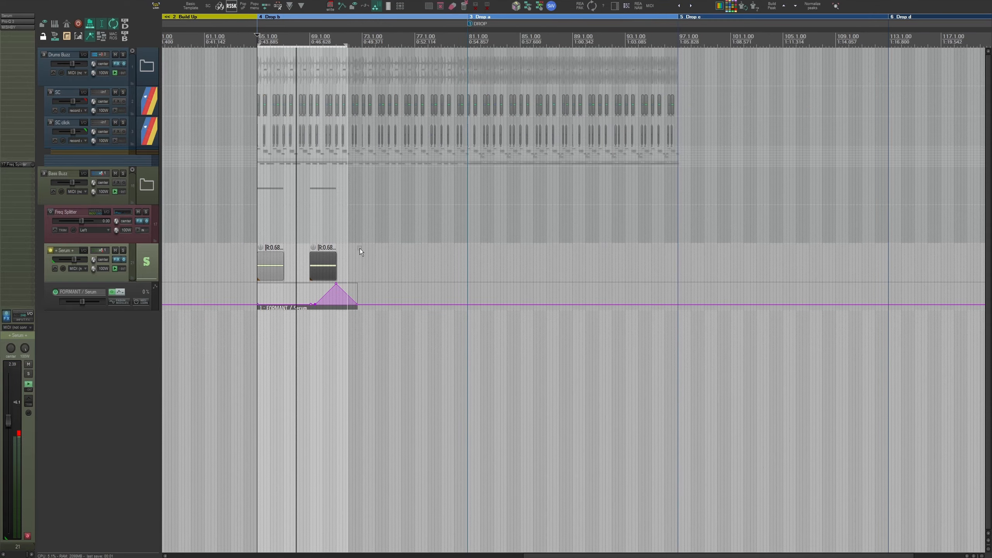
{"action": "scroll", "coordinate": [359, 248], "scroll_direction": "up", "scroll_amount": 1}
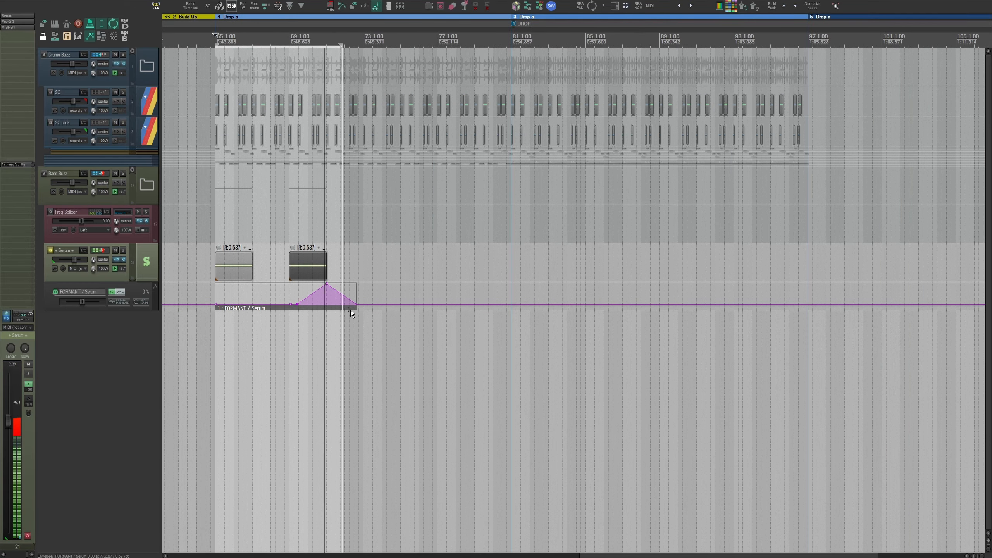
{"action": "mouse_move", "coordinate": [342, 308]}
{"action": "left_mouse_down"}
{"action": "mouse_move", "coordinate": [217, 267]}
{"action": "mouse_move", "coordinate": [414, 263]}
{"action": "left_mouse_up"}
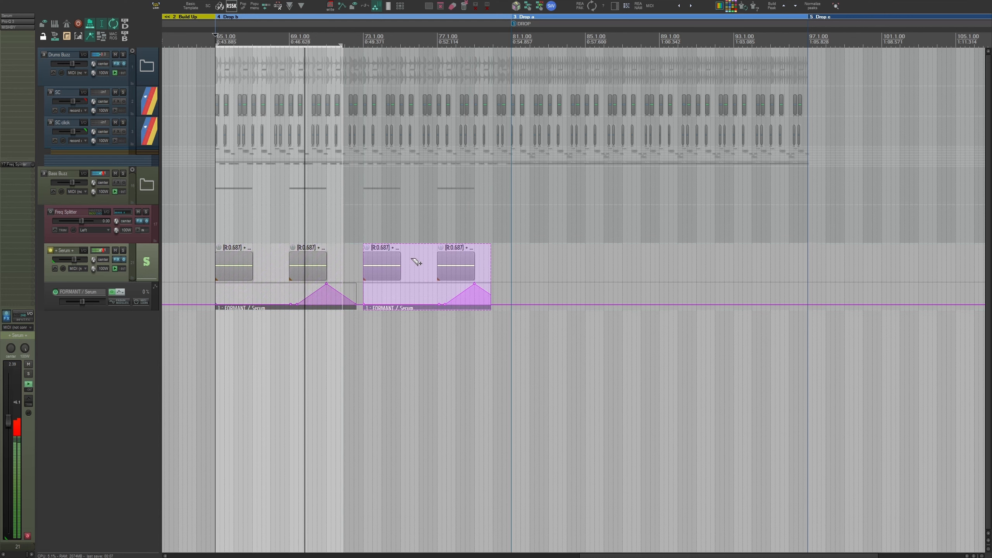
Extend the time selection to bar 81 and play from just before the copied clips at bar 73.
{"action": "left_click", "coordinate": [514, 233], "text": "shift"}
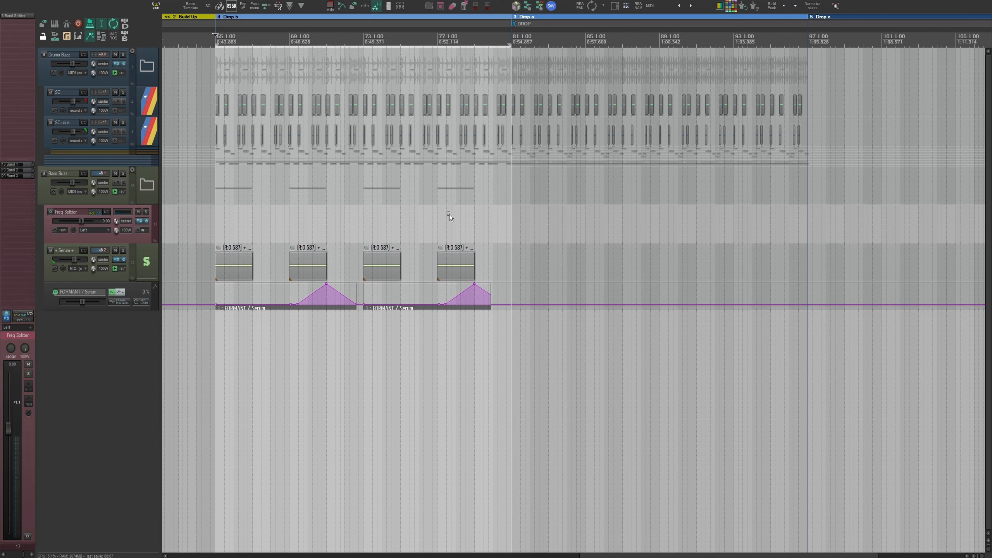
{"action": "left_click", "coordinate": [350, 214]}
{"action": "key", "text": "space"}
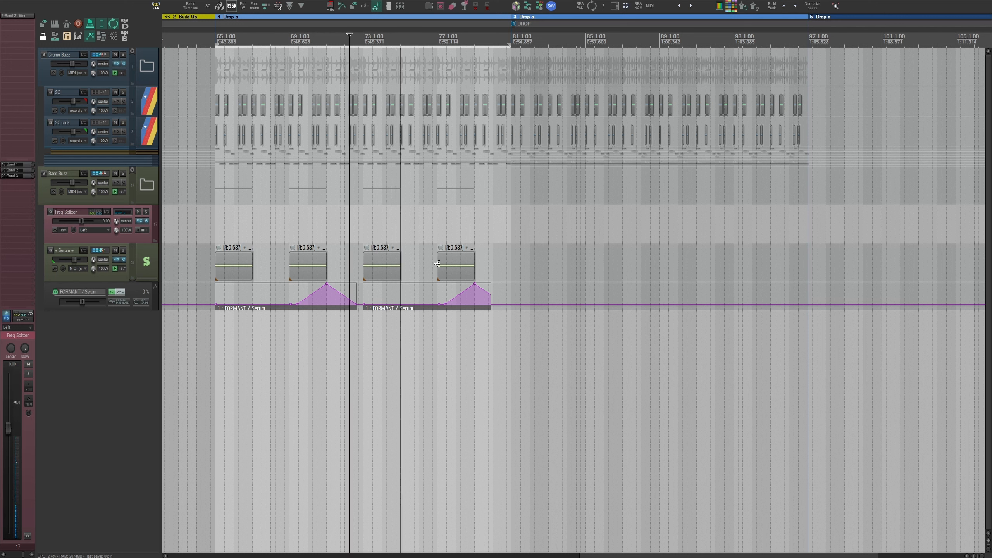